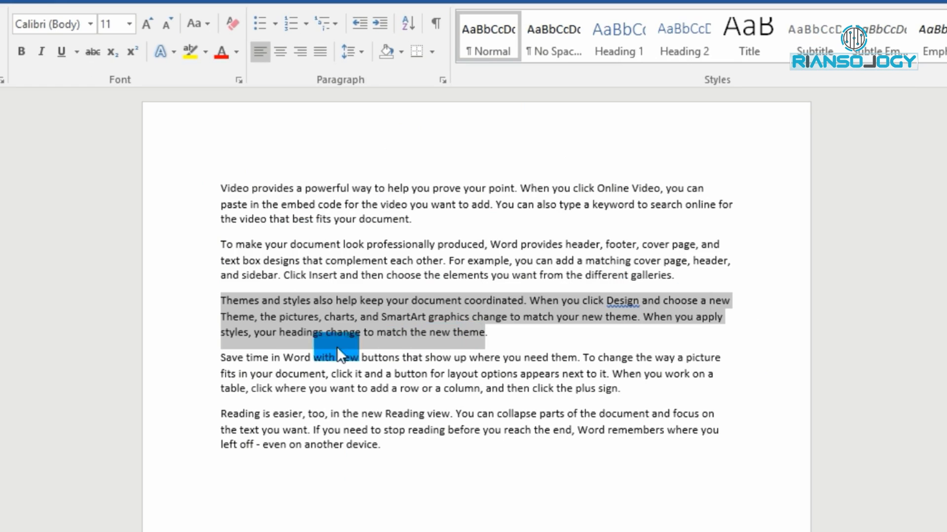
# Select the fourth paragraph, beginning "Save time in Word", and try justified alignment followed by centered alignment.
pyautogui.moveTo(220, 359); pyautogui.dragTo(269, 418)
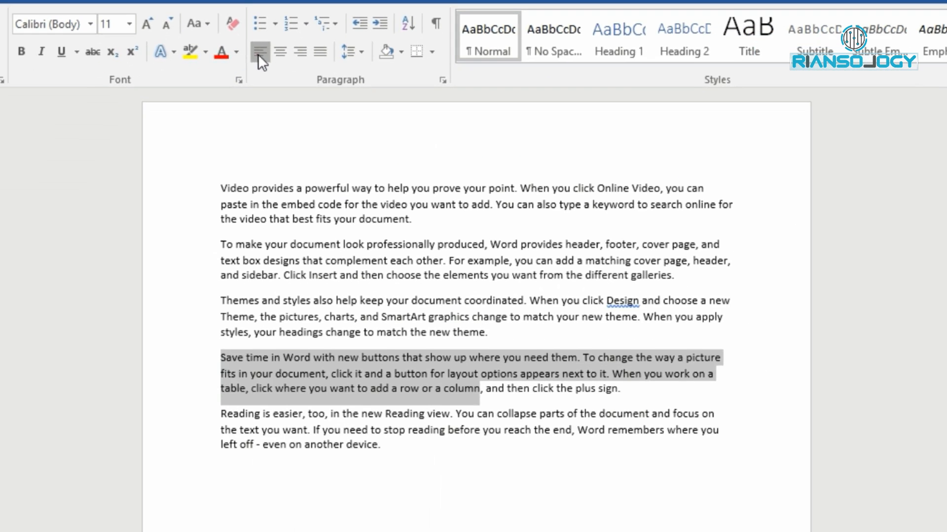
pyautogui.hotkey('ctrl', 'j')
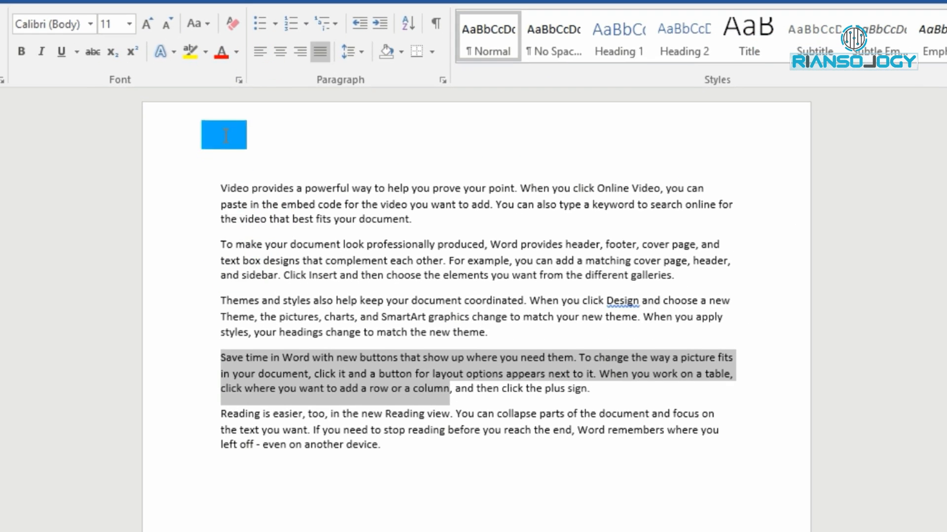
pyautogui.click(279, 52)
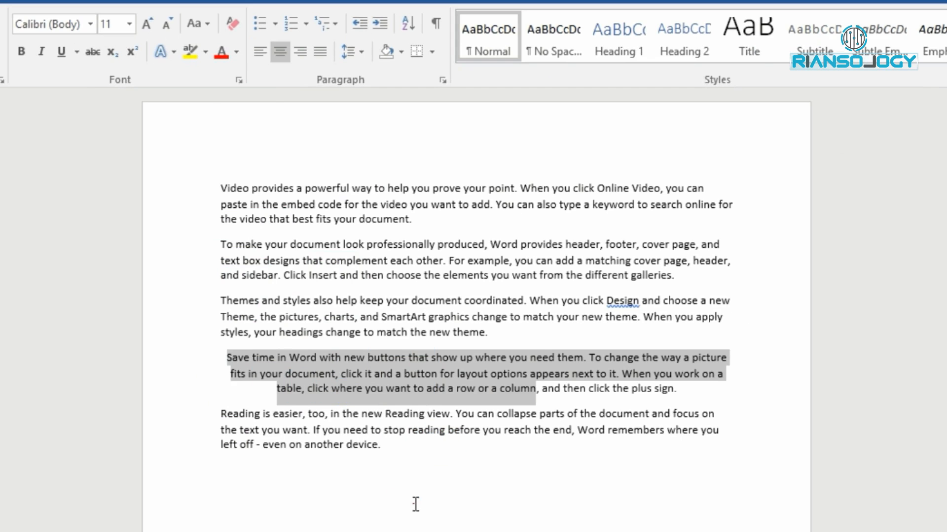
# Select the whole document and try centered alignment, followed by right alignment.
pyautogui.click(420, 479)
pyautogui.hotkey('ctrl', 'a')
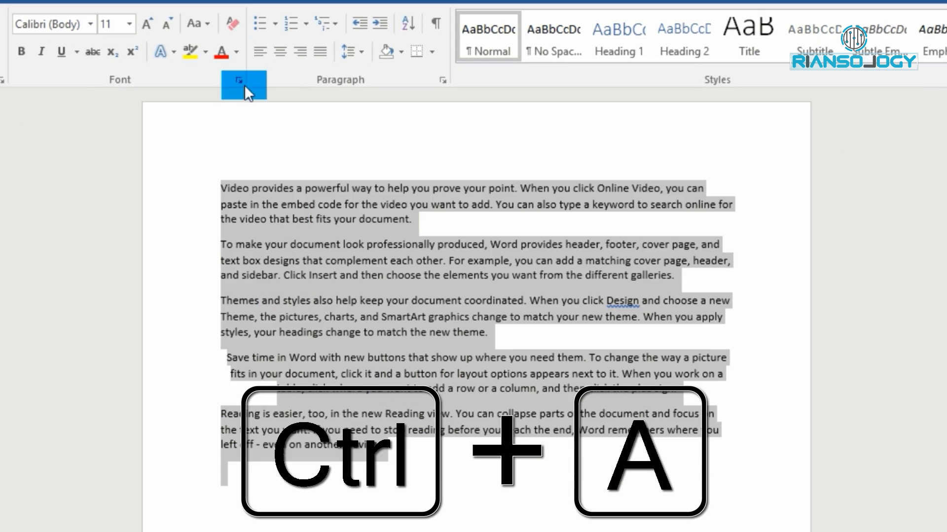
pyautogui.click(287, 51)
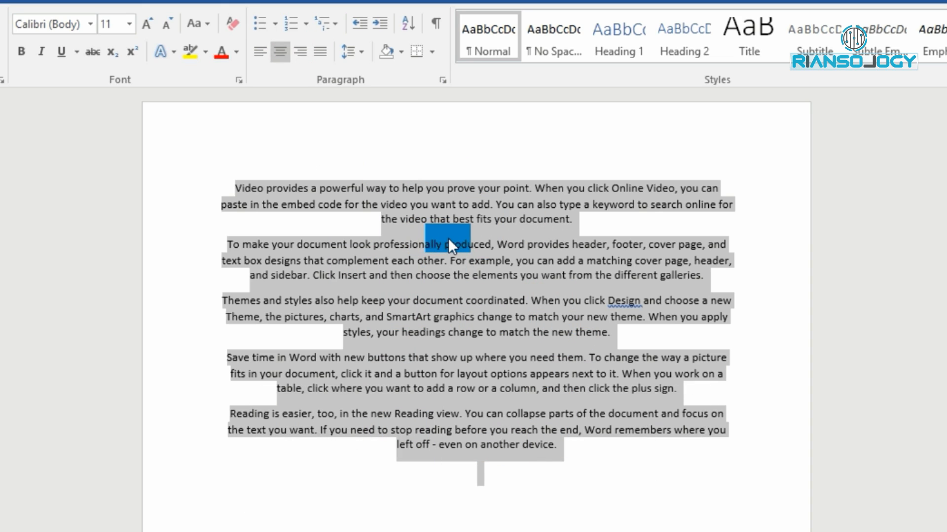
pyautogui.click(306, 55)
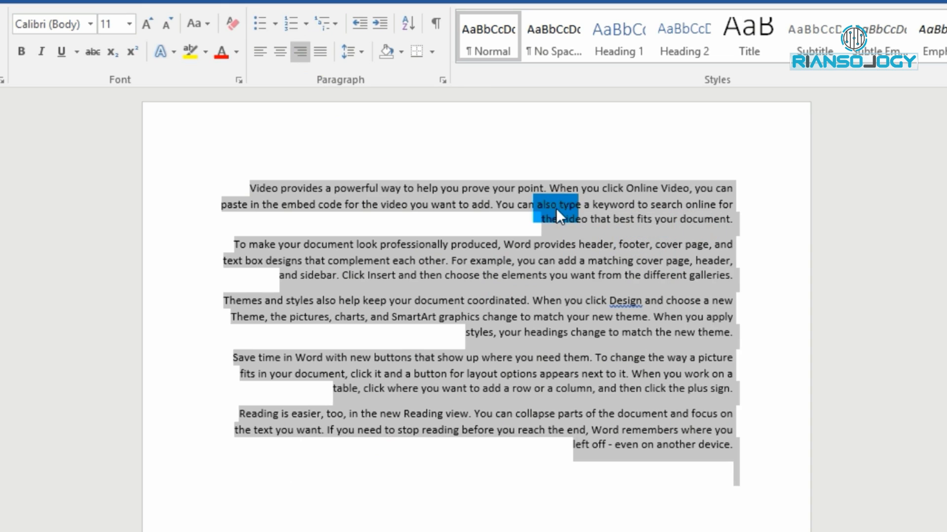
# Justify all five paragraphs, then switch the justification off and reapply it.
pyautogui.click(319, 50)
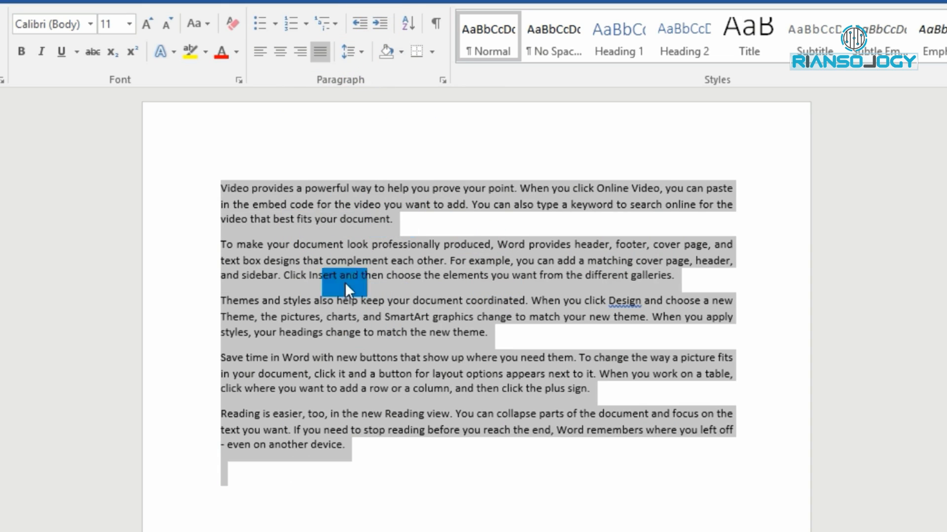
pyautogui.click(385, 271)
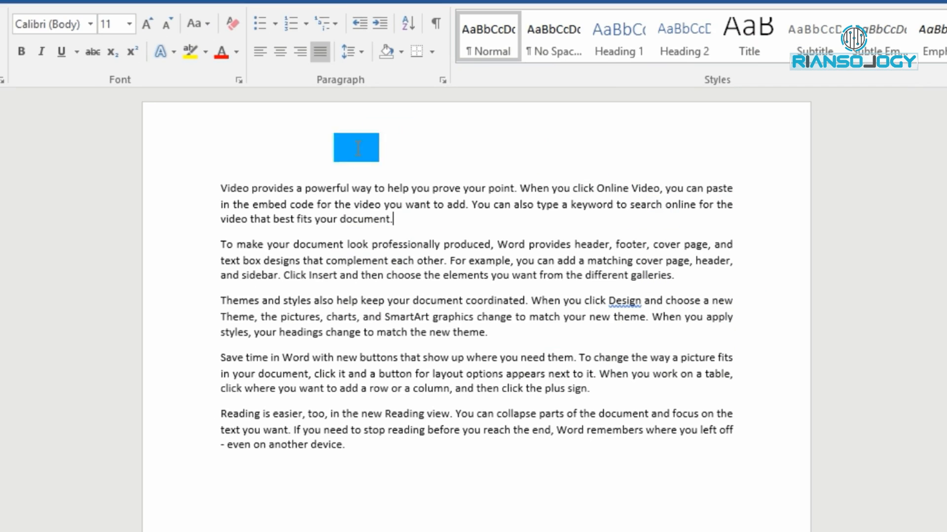
pyautogui.moveTo(216, 185); pyautogui.dragTo(441, 455)
pyautogui.click(321, 51)
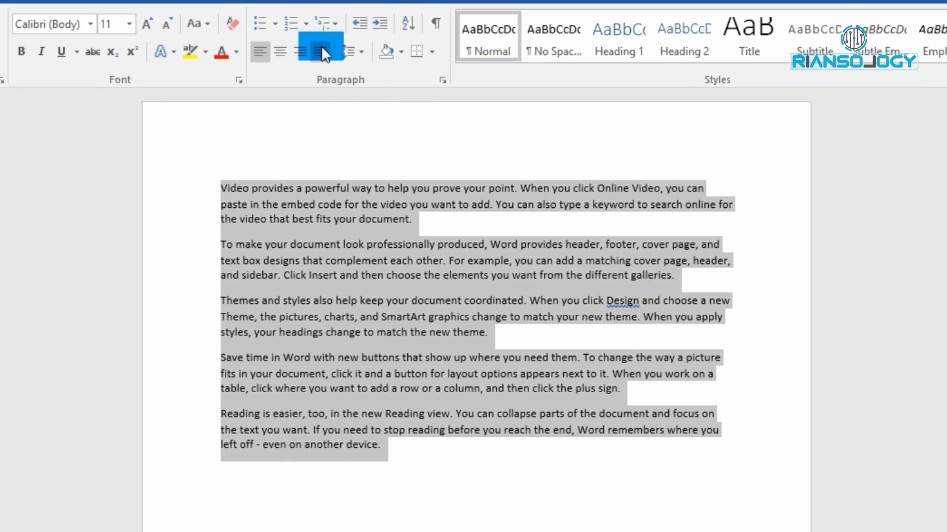
pyautogui.click(322, 49)
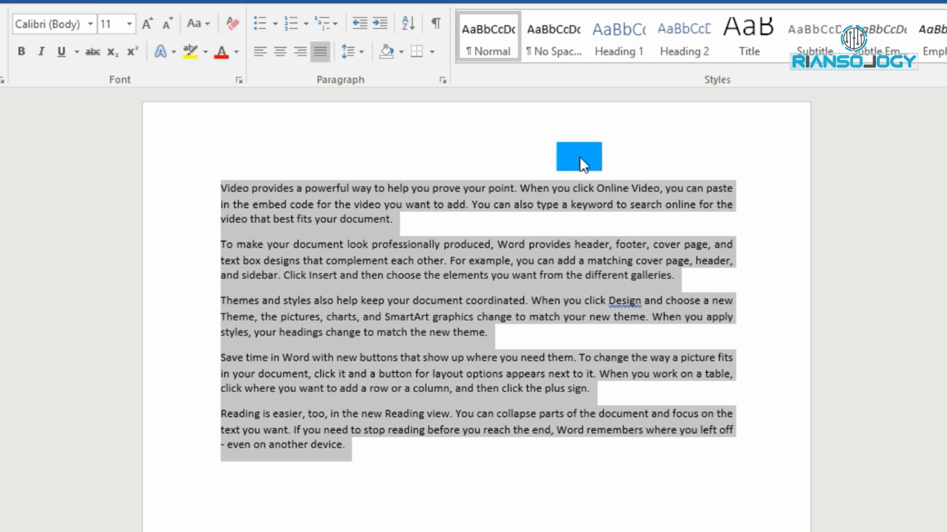
pyautogui.click(520, 147)
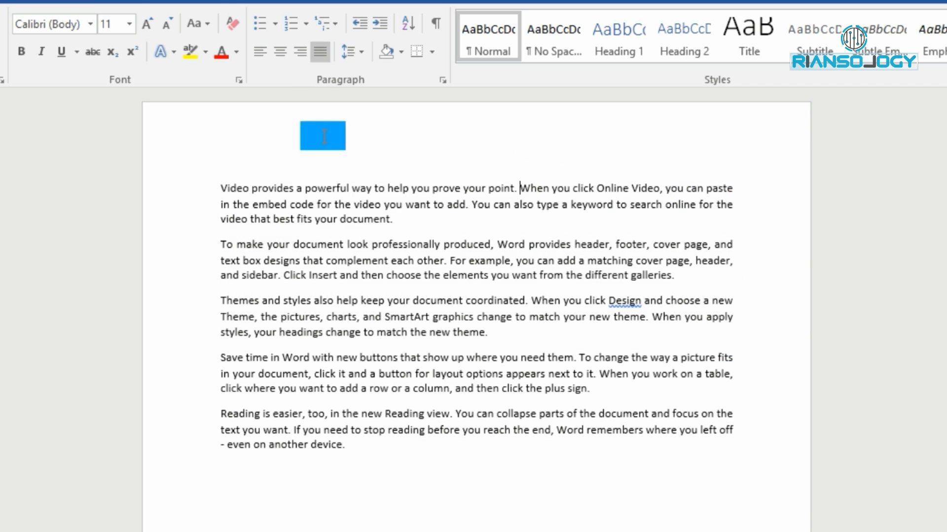
# Try 1.5 line spacing on the first paragraph, then 2.0 line spacing on the whole document.
pyautogui.click(356, 54)
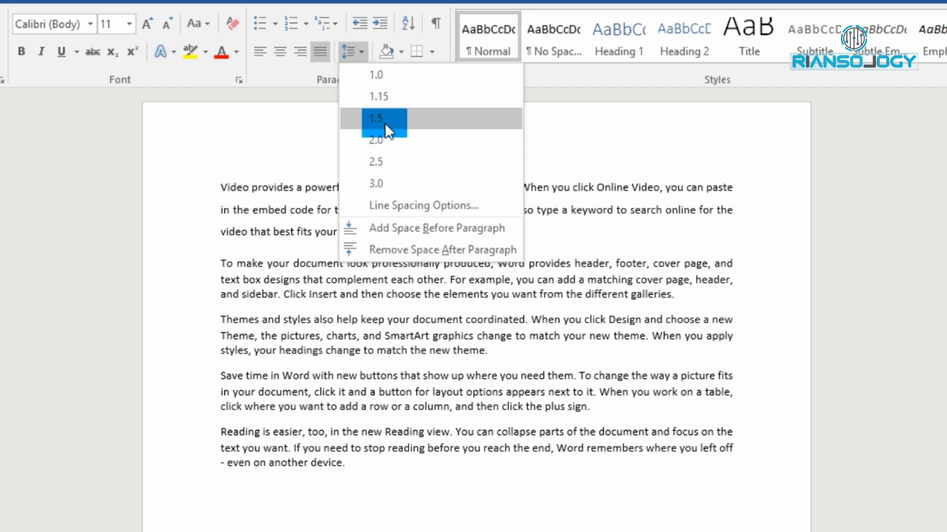
pyautogui.click(385, 120)
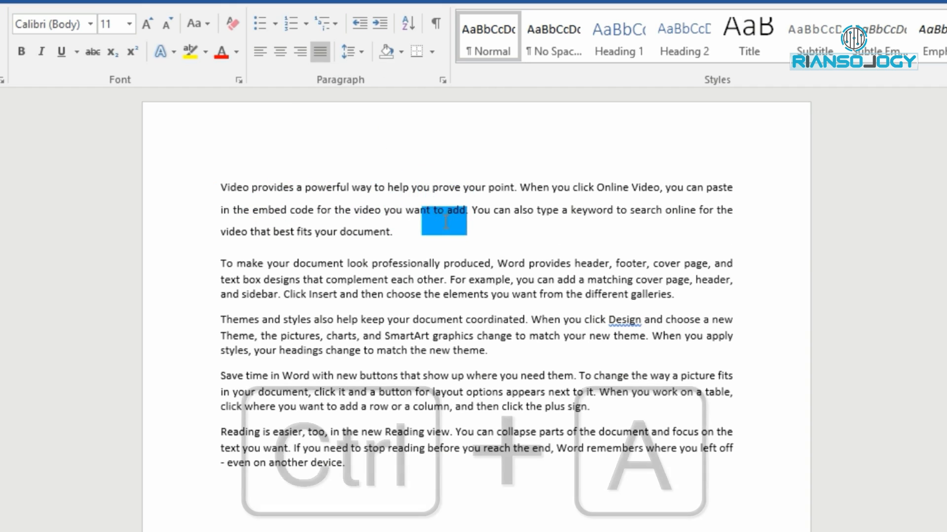
pyautogui.hotkey('ctrl', 'a')
pyautogui.click(359, 55)
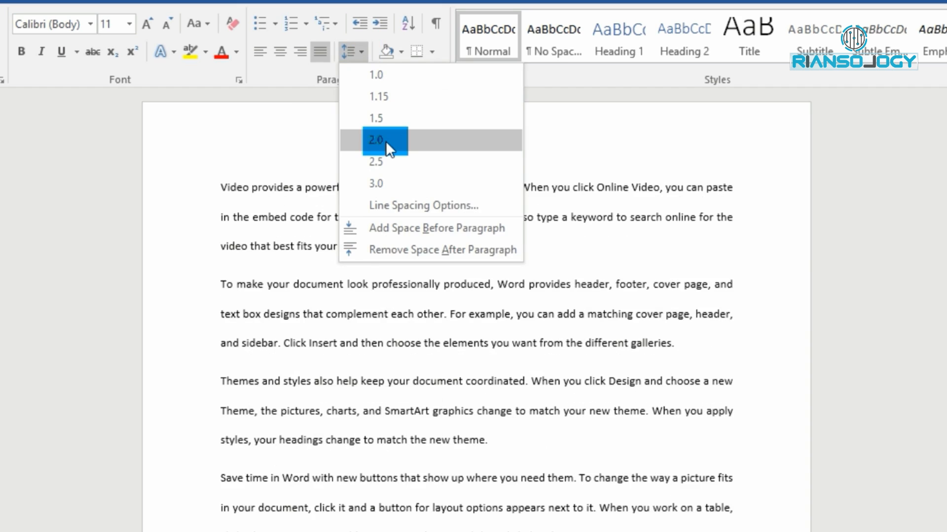
pyautogui.click(385, 142)
pyautogui.scroll(2, 385, 427)
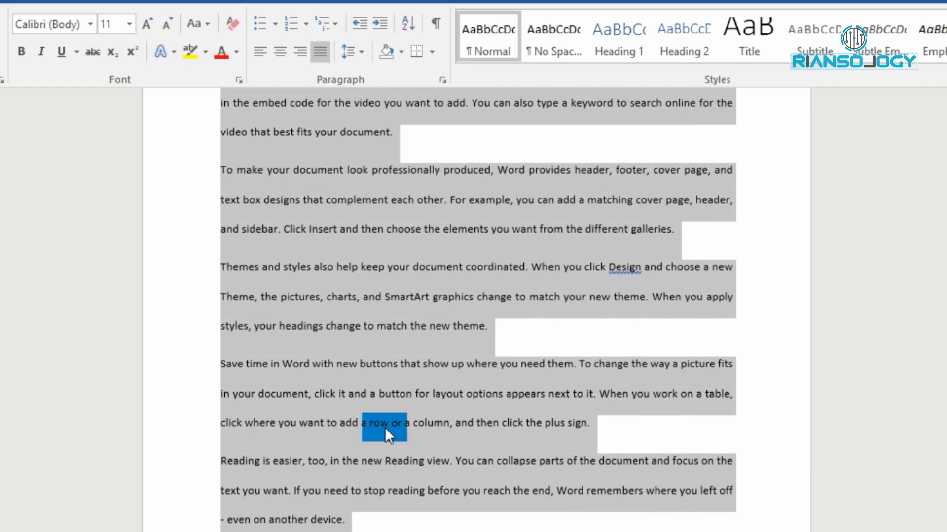
pyautogui.scroll(2, 389, 286)
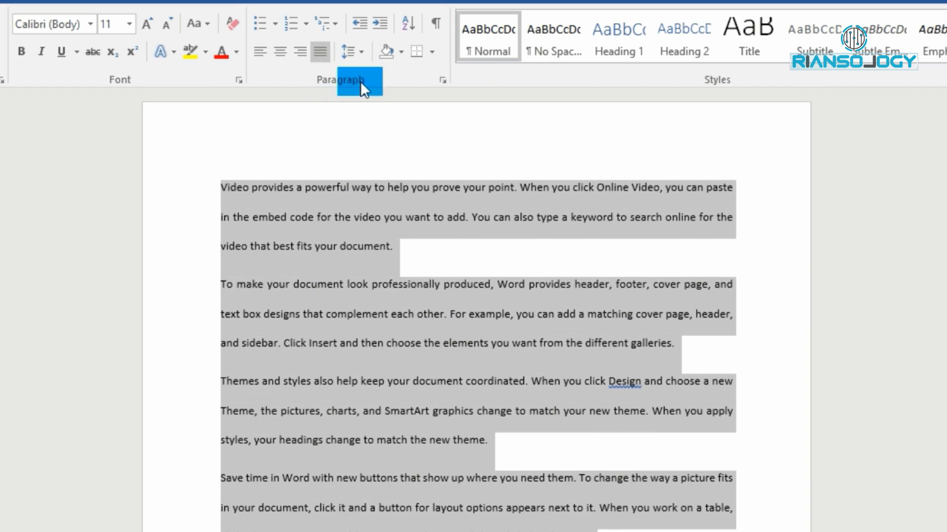
# Set the line spacing of the whole document to 1.15 and deselect the text.
pyautogui.click(355, 52)
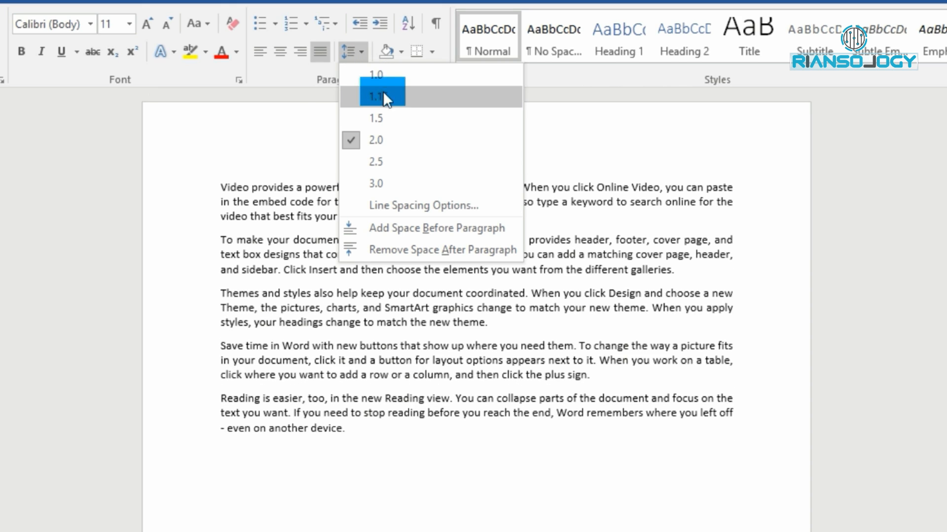
pyautogui.click(387, 101)
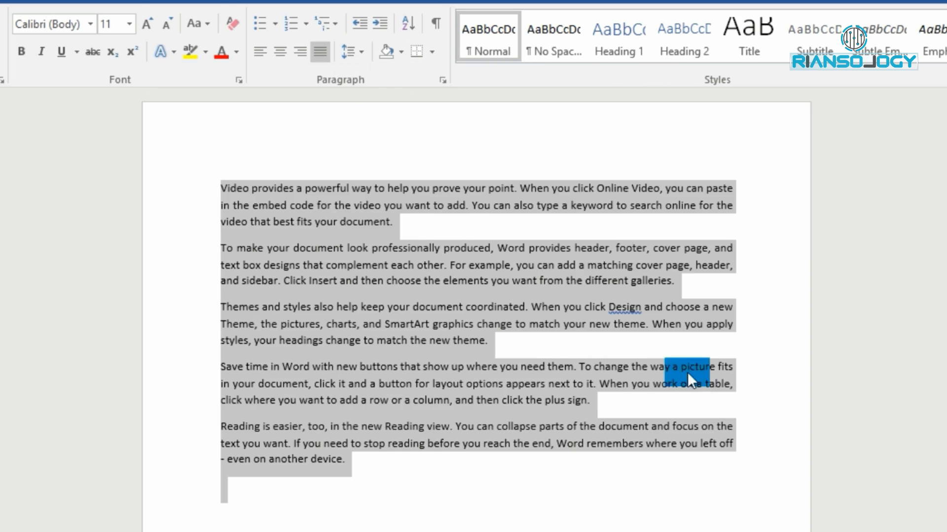
pyautogui.click(371, 131)
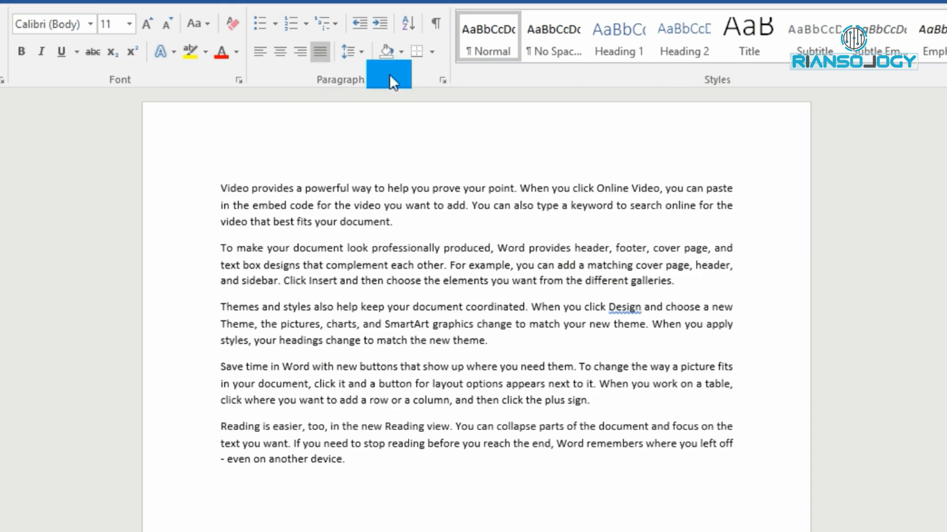
# Select the whole document and shade its paragraphs with a light orange theme color.
pyautogui.click(324, 143)
pyautogui.hotkey('ctrl', 'a')
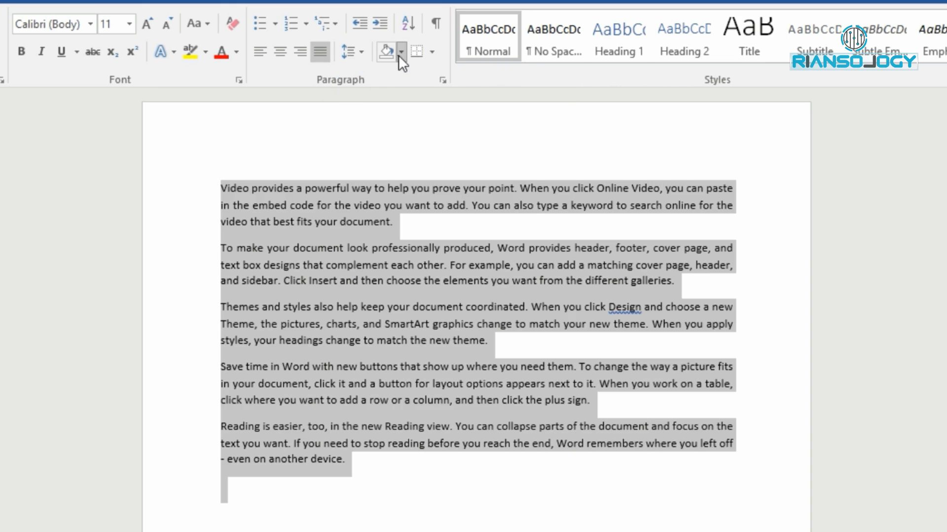
pyautogui.click(399, 55)
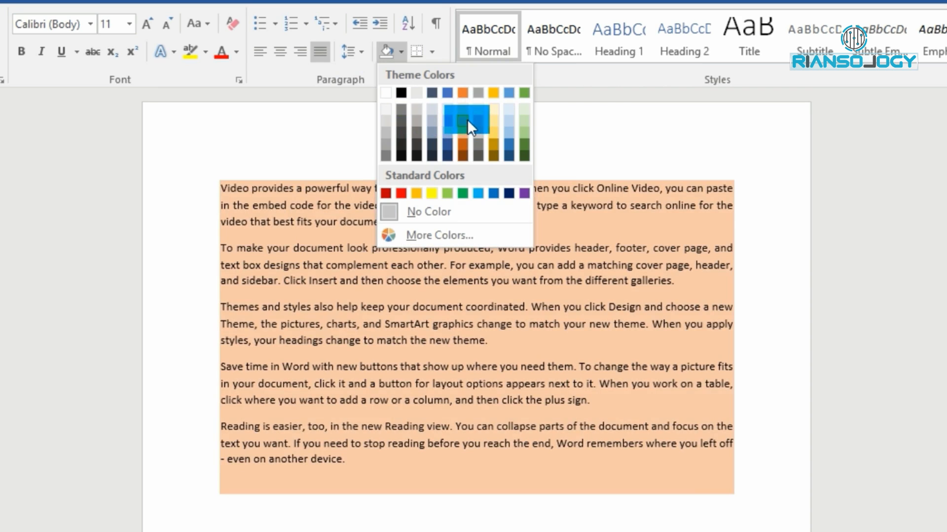
pyautogui.click(467, 119)
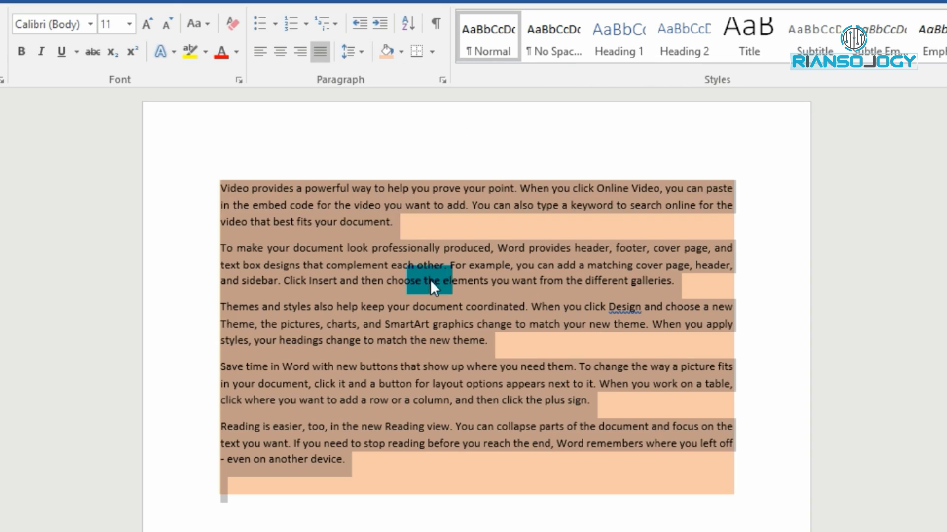
# Add a bottom and a top border to the shaded text, then apply all borders around and between the paragraphs.
pyautogui.click(431, 52)
pyautogui.click(448, 82)
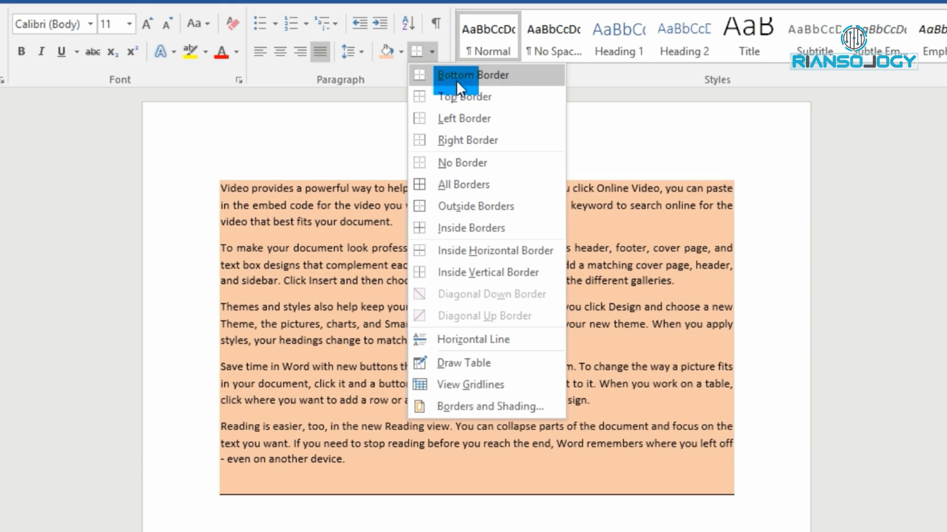
pyautogui.click(364, 522)
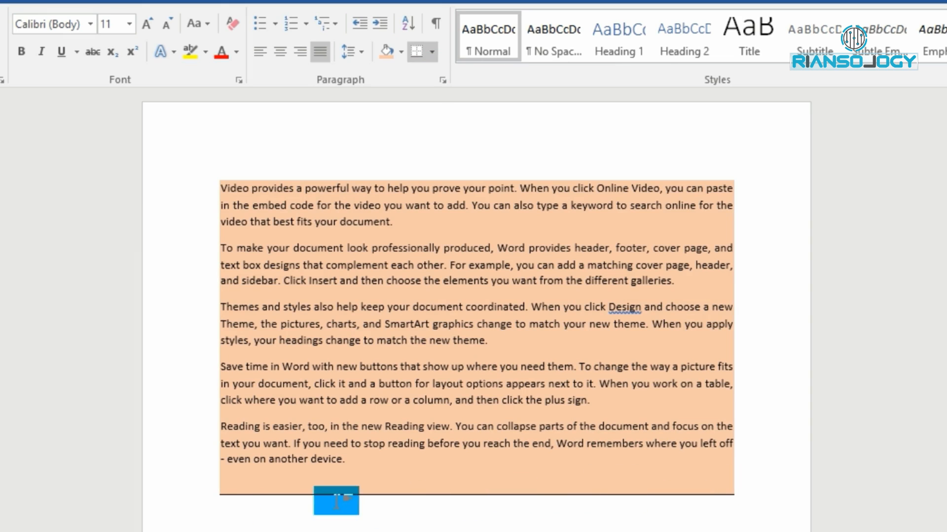
pyautogui.click(433, 54)
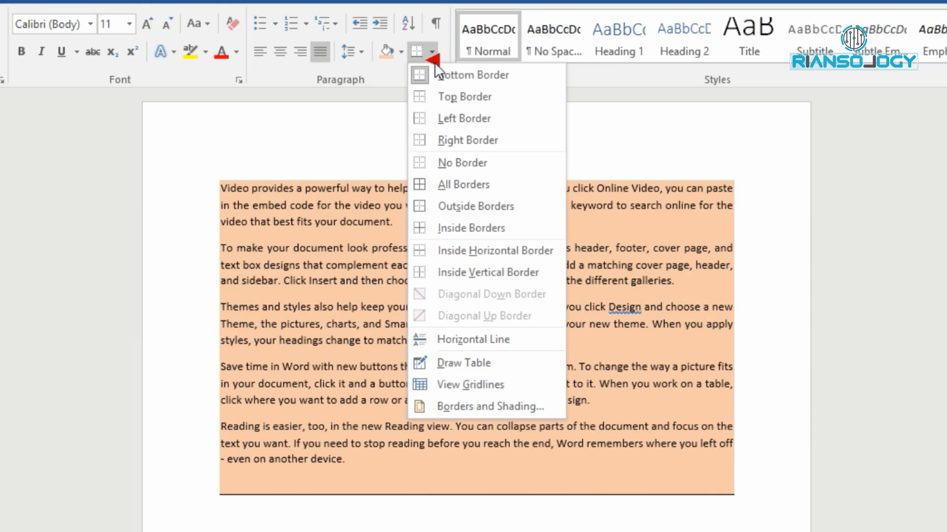
pyautogui.click(444, 96)
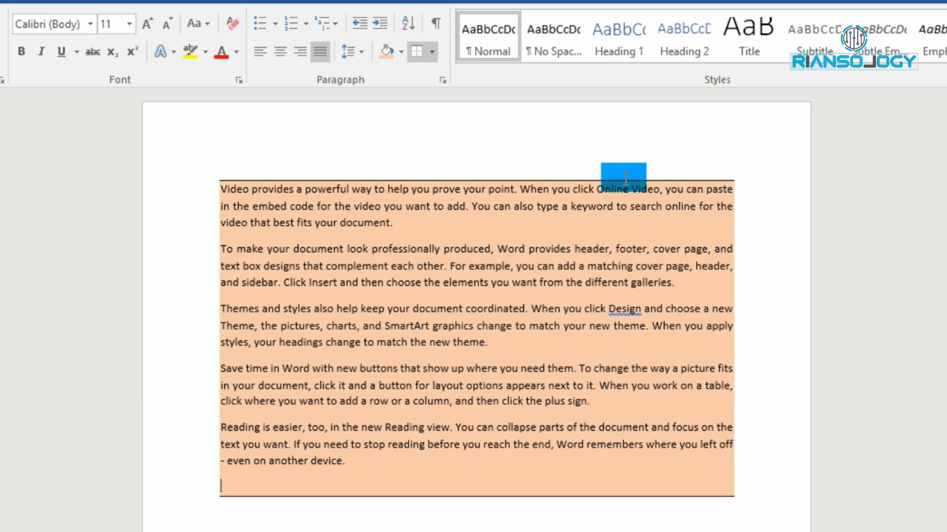
pyautogui.click(432, 52)
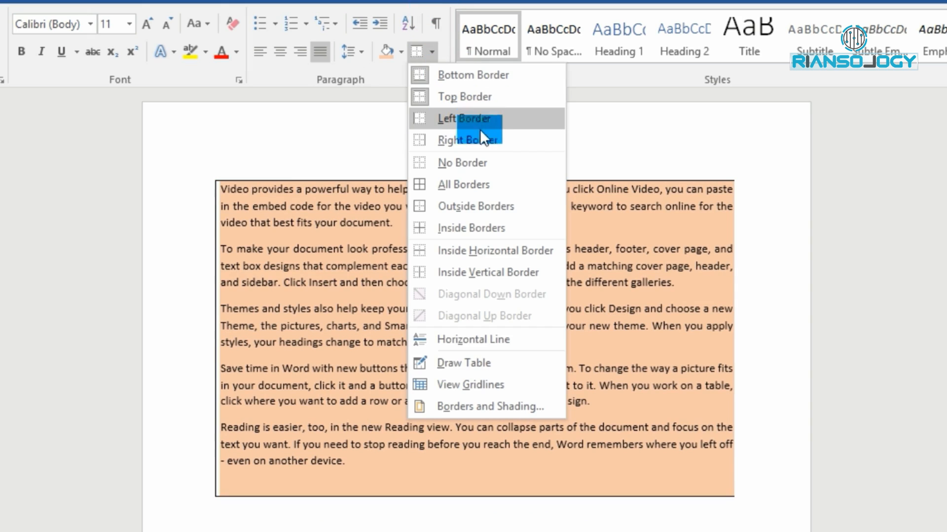
pyautogui.click(489, 188)
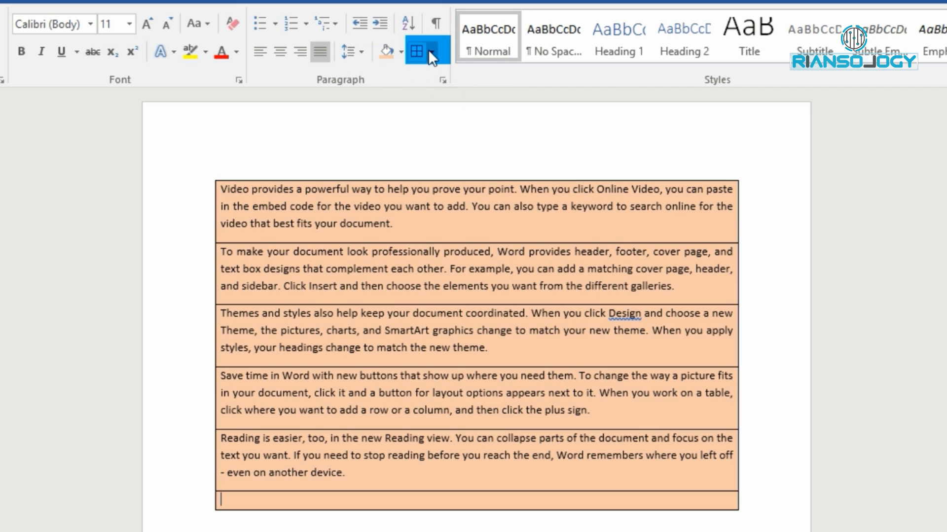
# Show the paragraph marks and other hidden formatting symbols in the document.
pyautogui.click(436, 25)
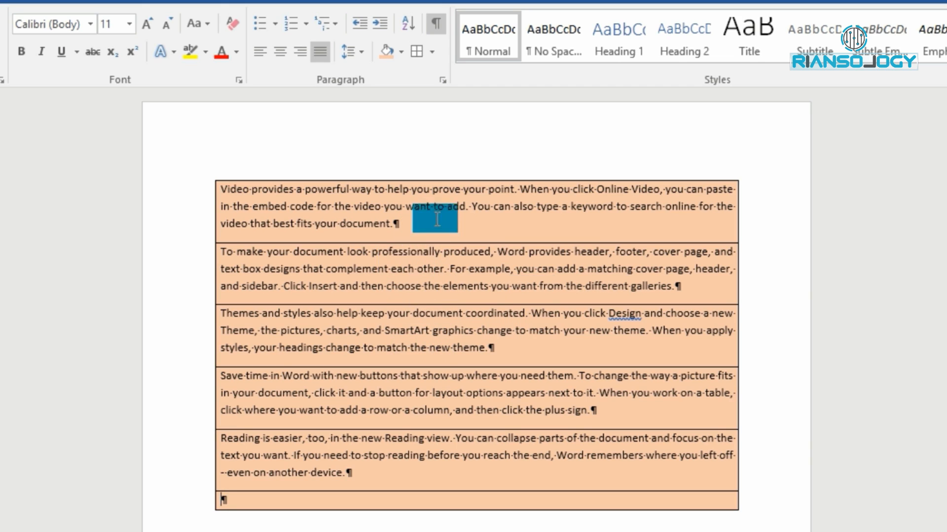
pyautogui.click(472, 230)
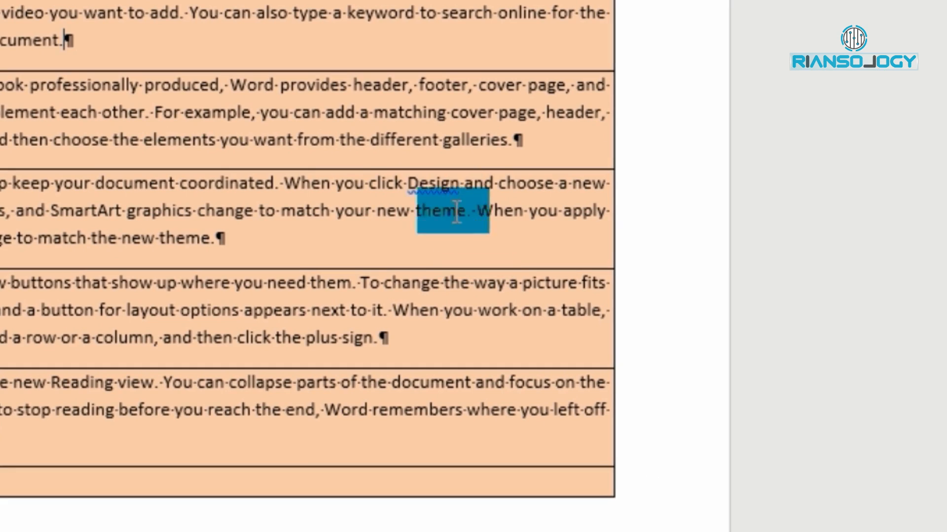
# Try the suggested correction "Design," on the flagged word "Design" in the third paragraph, then delete the added comma.
pyautogui.rightClick(442, 189)
pyautogui.click(437, 183)
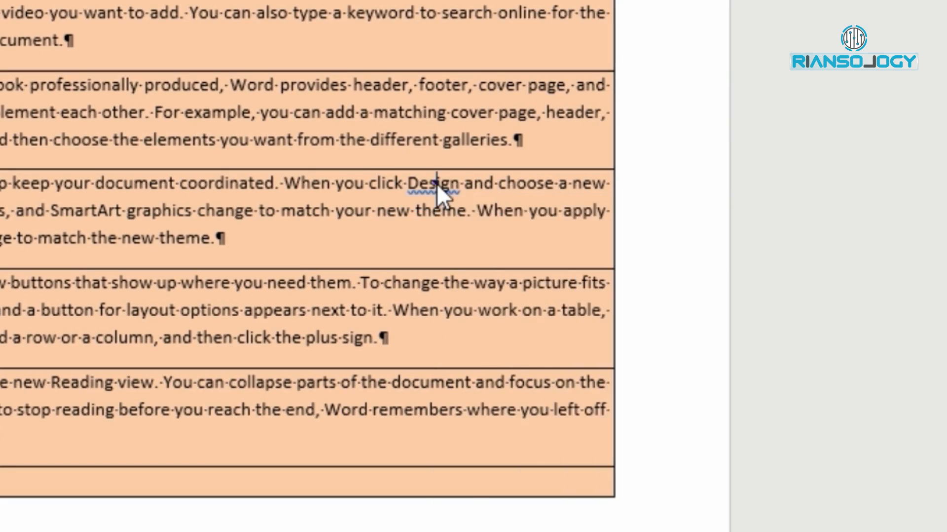
pyautogui.rightClick(436, 185)
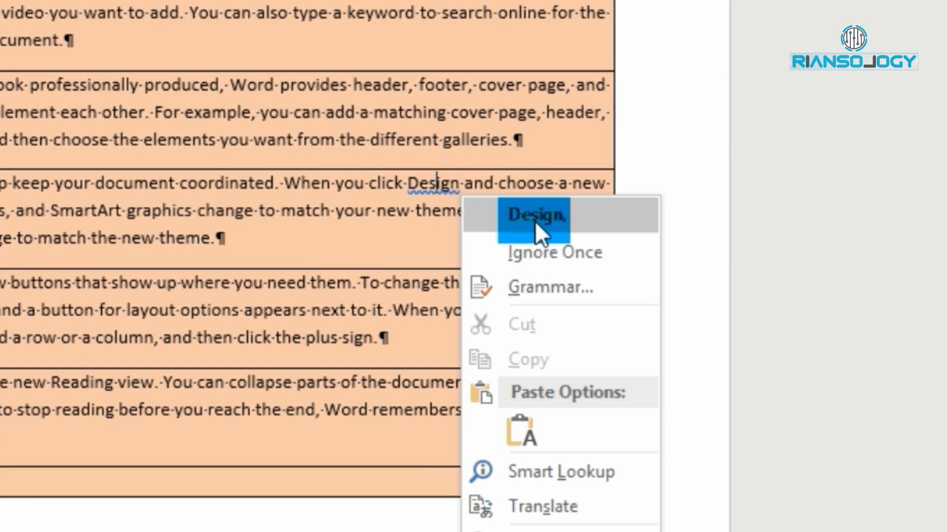
pyautogui.click(563, 221)
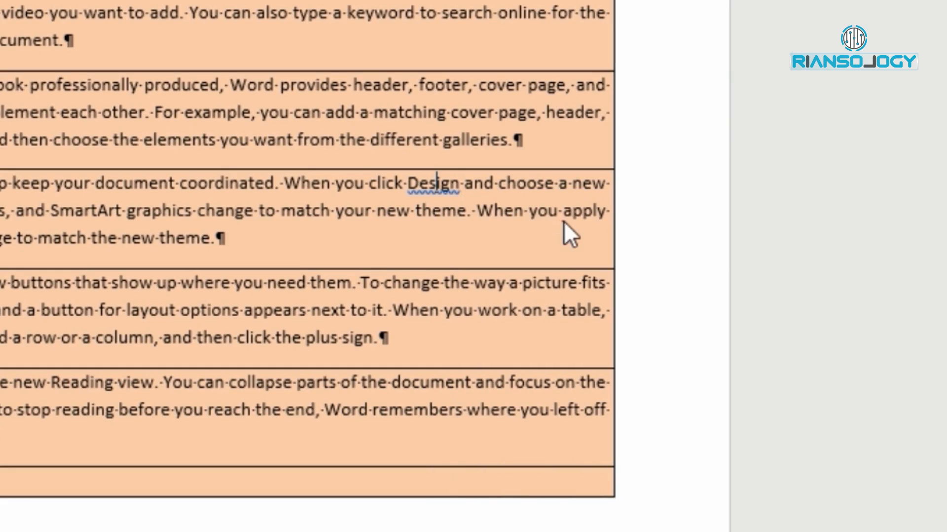
pyautogui.click(468, 192)
pyautogui.press('BackSpace')
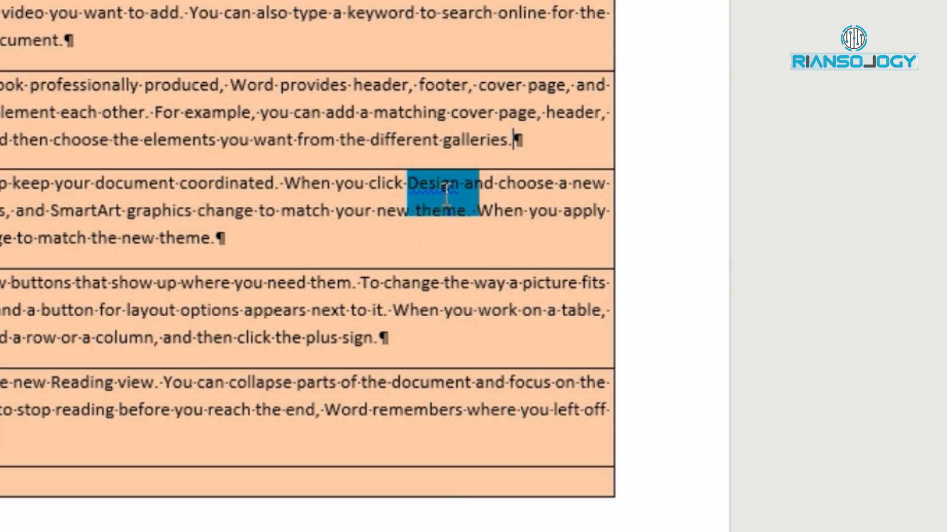
# Ignore the grammar suggestion once for the flagged word "Design" in the third paragraph.
pyautogui.rightClick(446, 187)
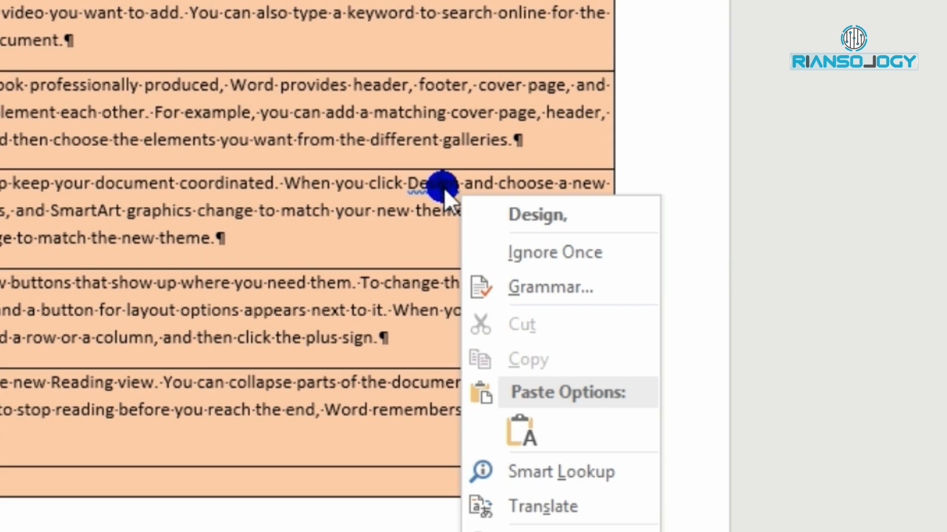
pyautogui.click(512, 241)
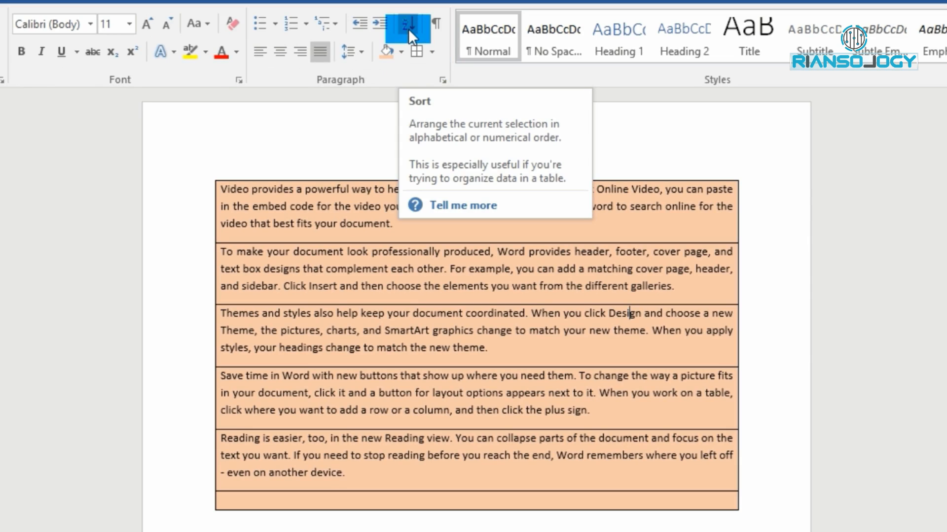
# Sort the paragraphs as text in ascending order, and undo the sort.
pyautogui.click(408, 29)
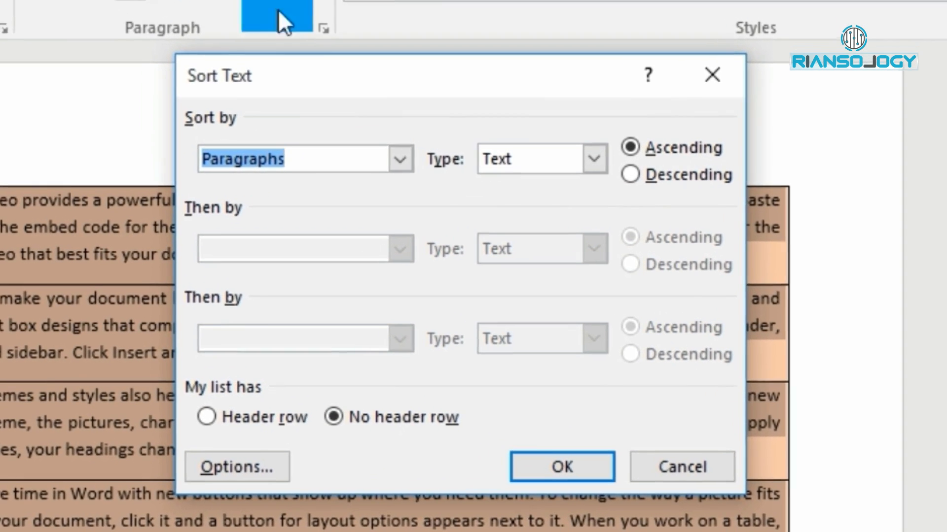
pyautogui.click(403, 163)
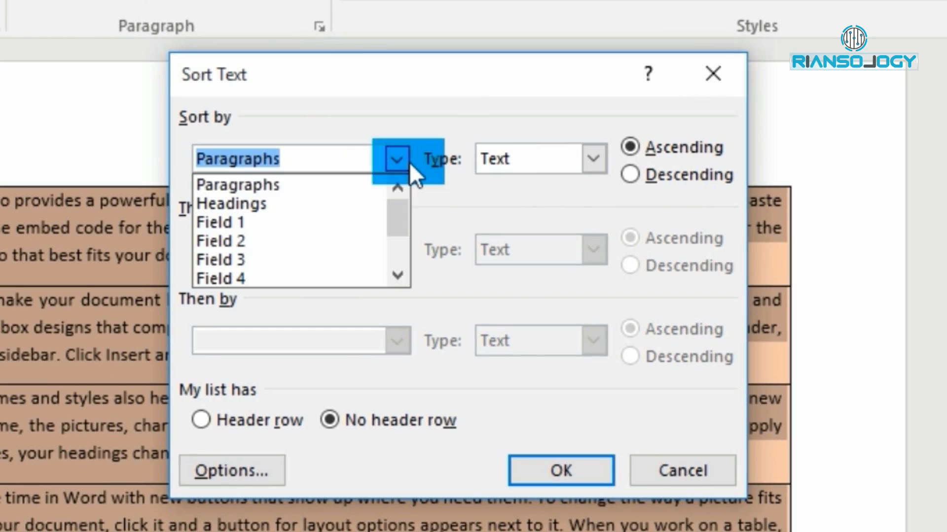
pyautogui.click(331, 185)
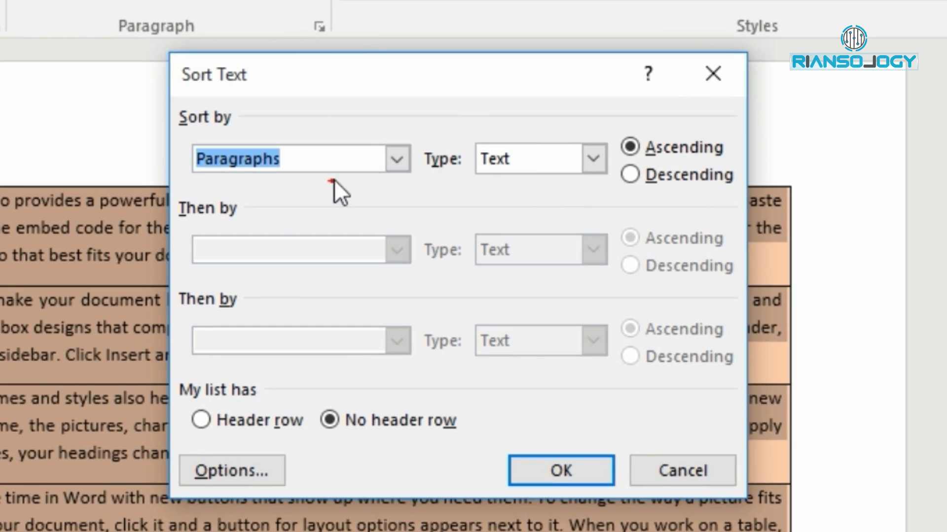
pyautogui.click(591, 159)
pyautogui.click(553, 184)
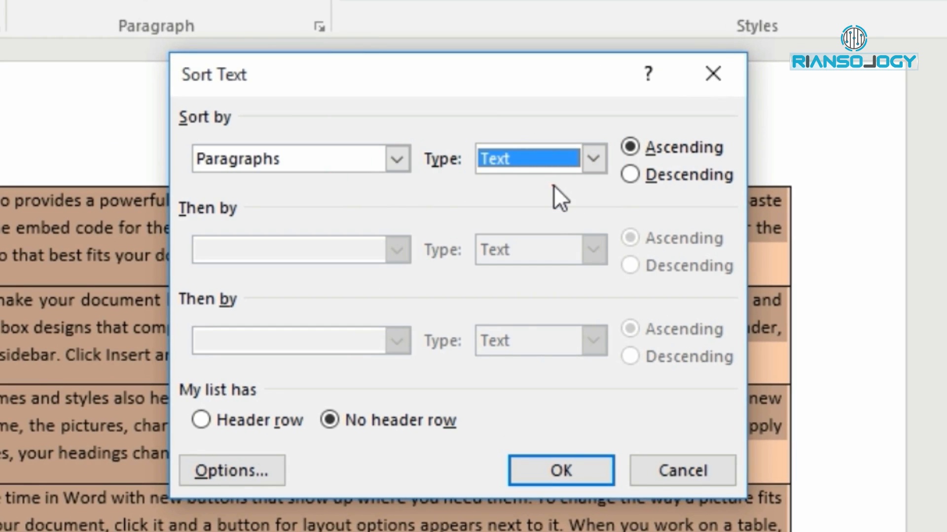
pyautogui.click(546, 477)
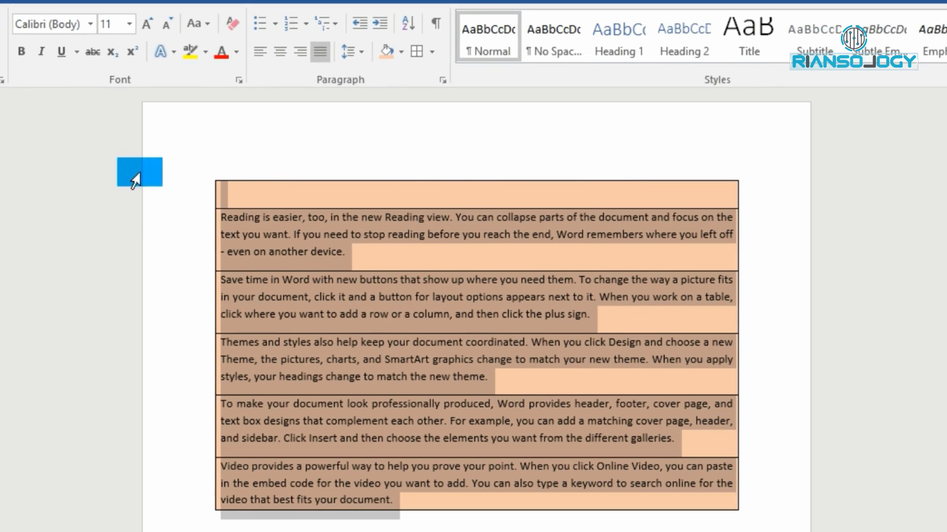
pyautogui.click(237, 185)
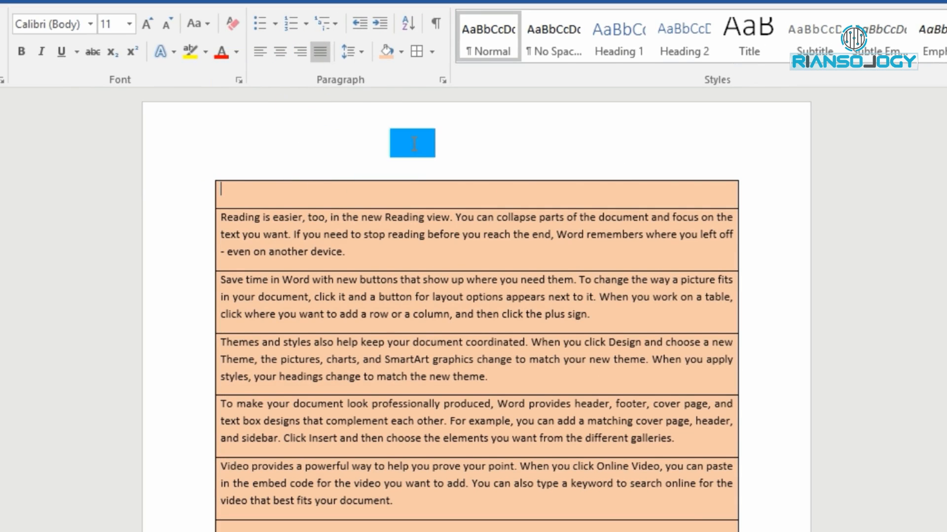
pyautogui.hotkey('ctrl', 'z')
# Select all the paragraphs and increase their indent by eight levels.
pyautogui.moveTo(211, 169); pyautogui.dragTo(605, 503)
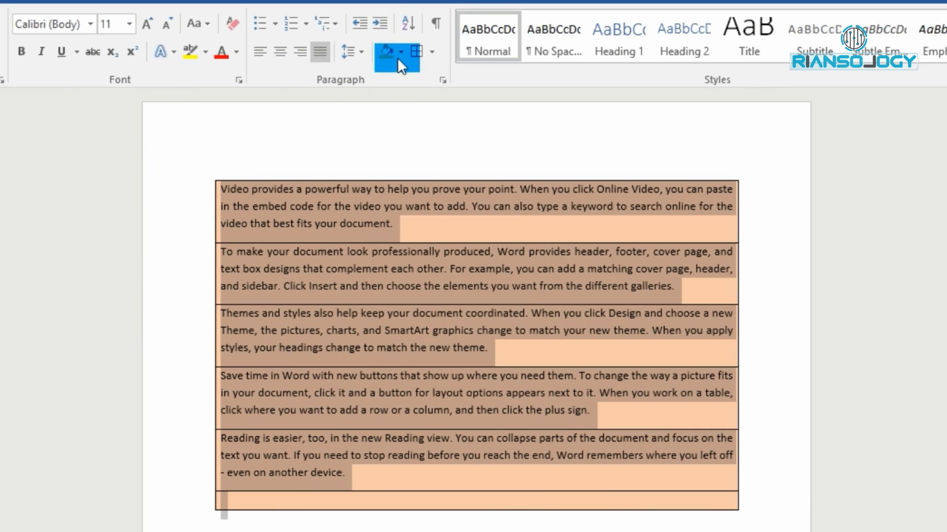
pyautogui.click(377, 23)
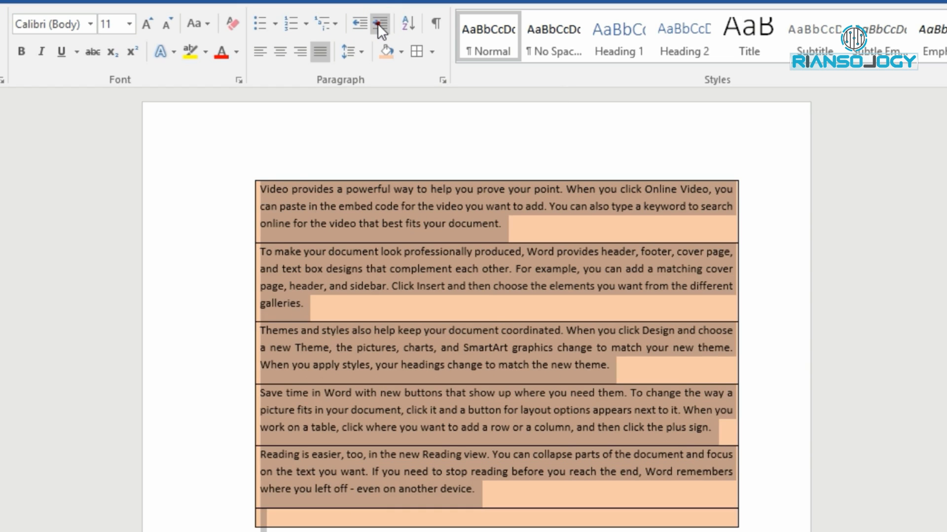
pyautogui.click(378, 22)
pyautogui.click(377, 22)
pyautogui.click(377, 22)
pyautogui.click(377, 22)
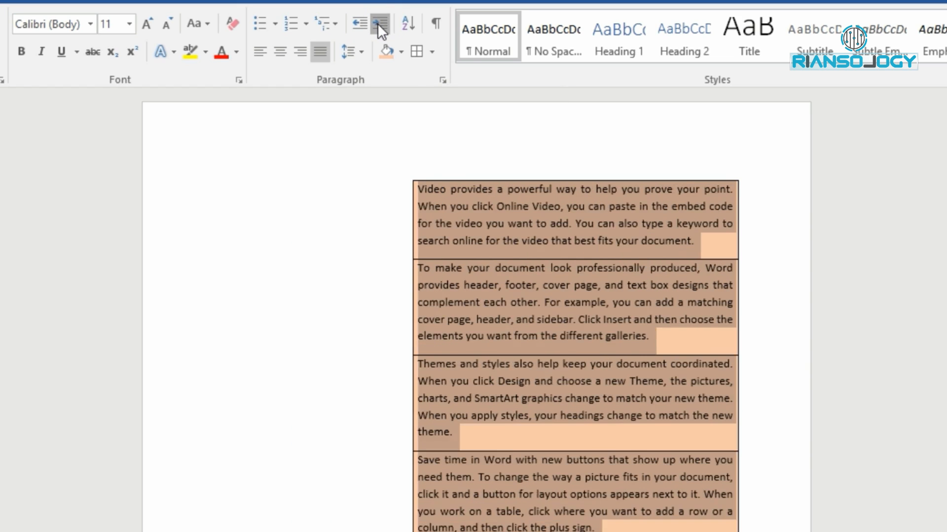
pyautogui.click(378, 22)
pyautogui.click(378, 23)
pyautogui.click(377, 22)
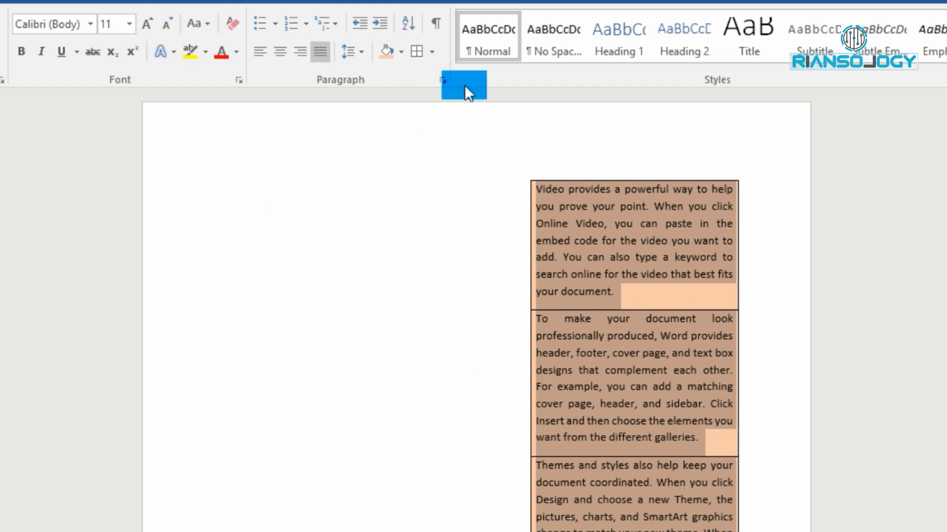
pyautogui.click(477, 305)
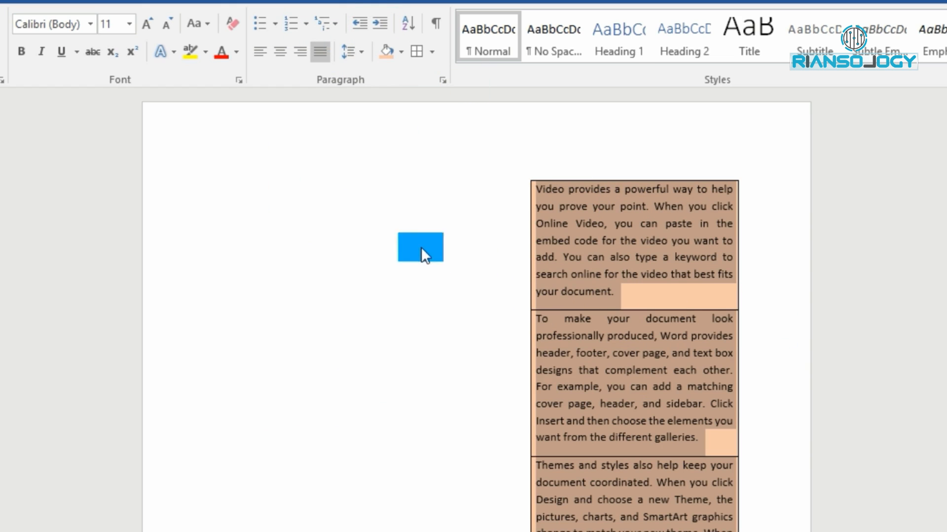
# Decrease the indent of the selected paragraphs by eight levels, back to the page margin.
pyautogui.click(358, 25)
pyautogui.click(359, 25)
pyautogui.click(359, 25)
pyautogui.click(358, 25)
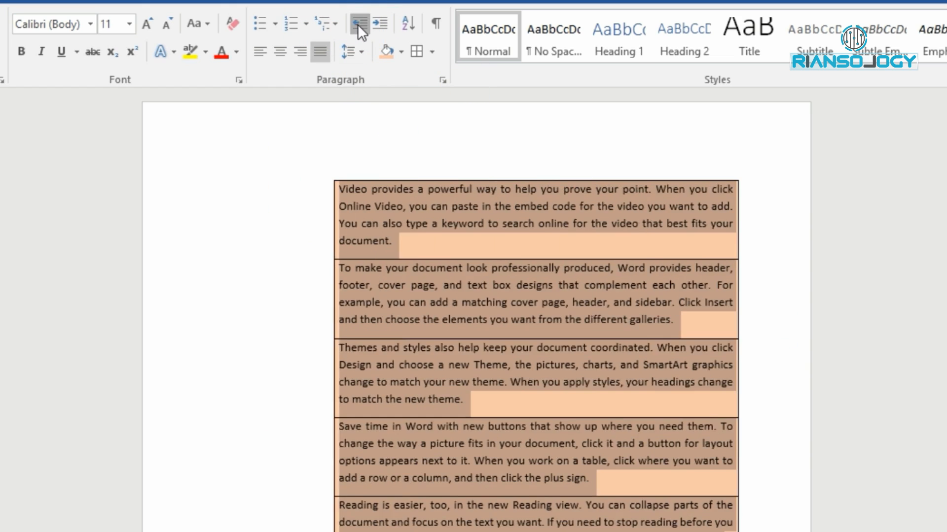
pyautogui.click(357, 24)
pyautogui.click(357, 24)
pyautogui.click(357, 24)
pyautogui.click(356, 25)
pyautogui.click(250, 229)
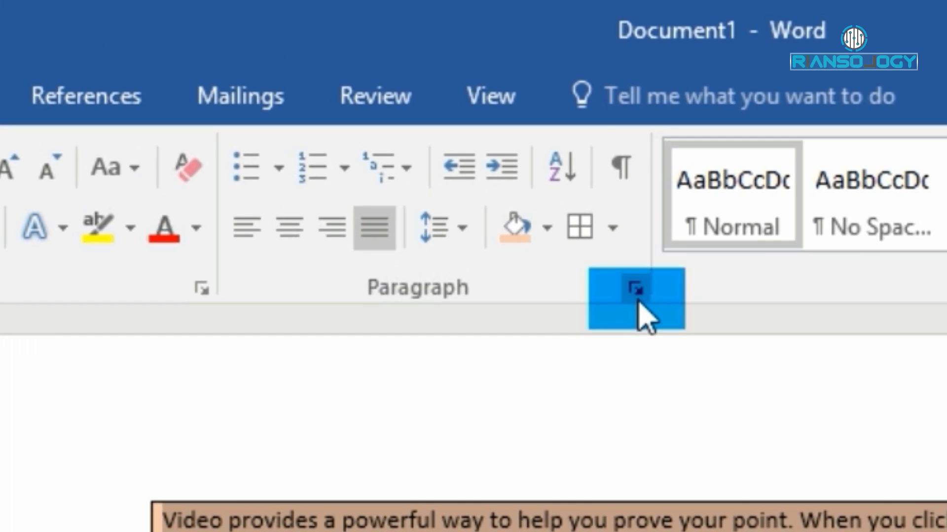
# Open the Paragraph settings for the selected text, check the alignment choices and choose Body Text as the outline level.
pyautogui.click(635, 288)
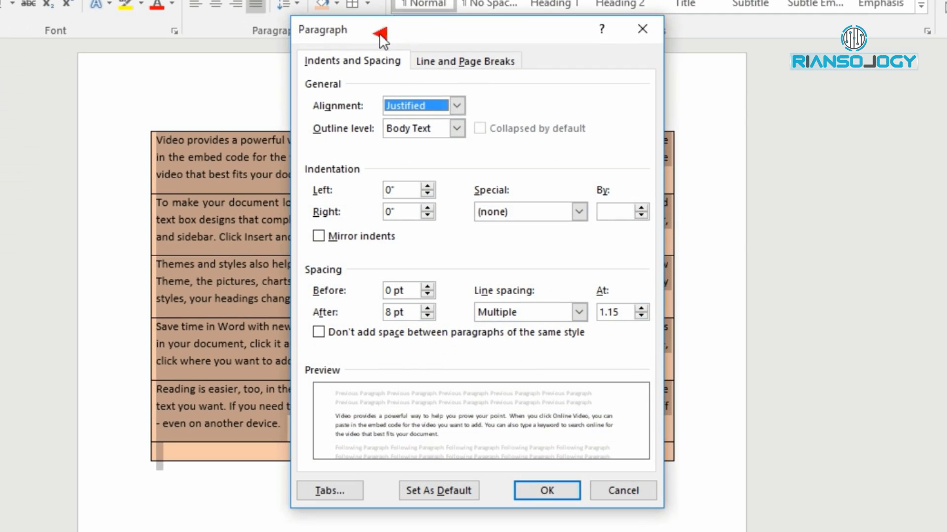
pyautogui.click(497, 28)
pyautogui.moveTo(497, 28); pyautogui.dragTo(486, 31)
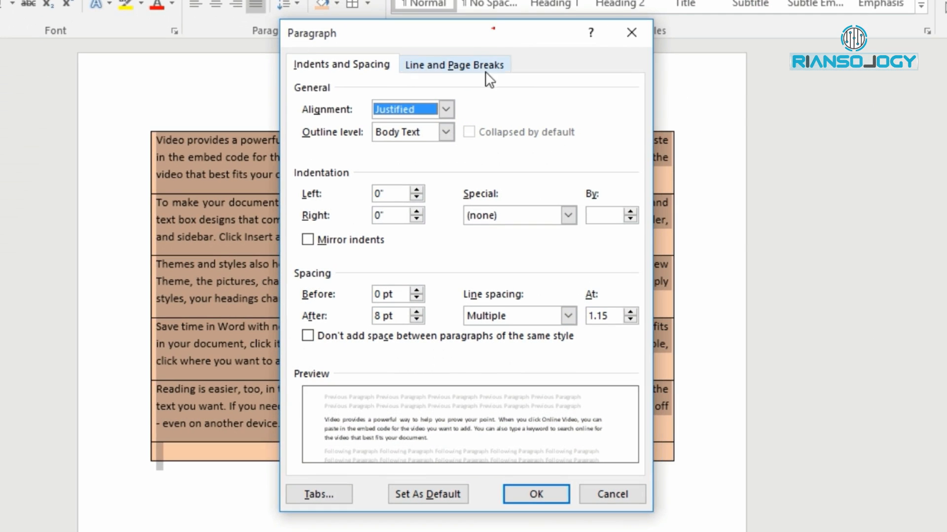
pyautogui.click(317, 81)
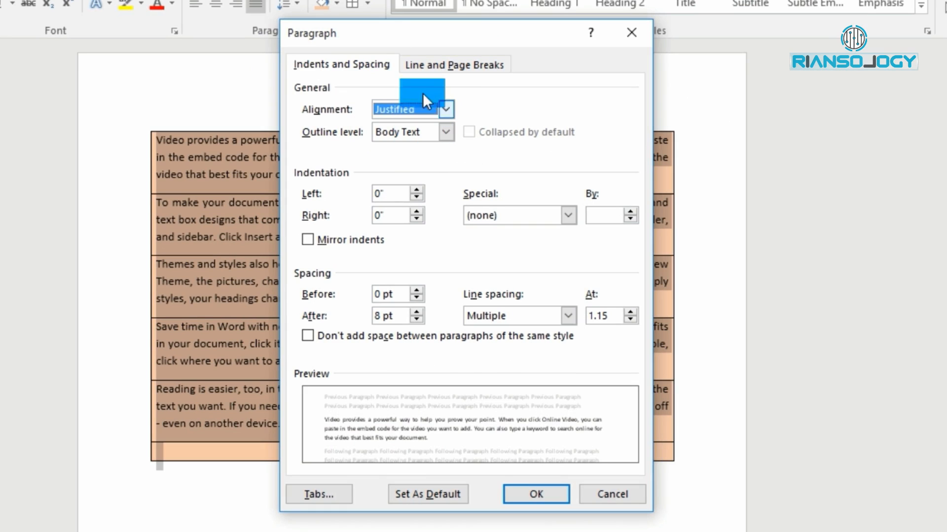
pyautogui.click(219, 25)
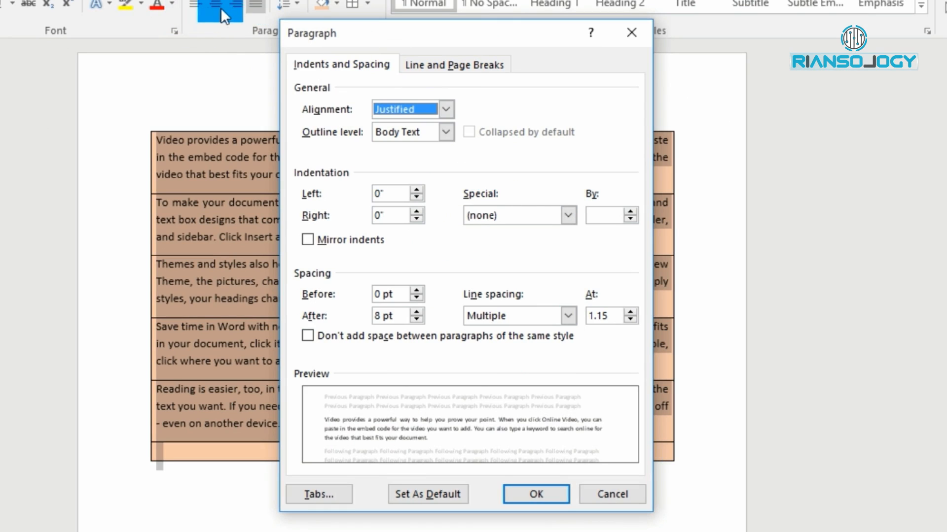
pyautogui.click(450, 109)
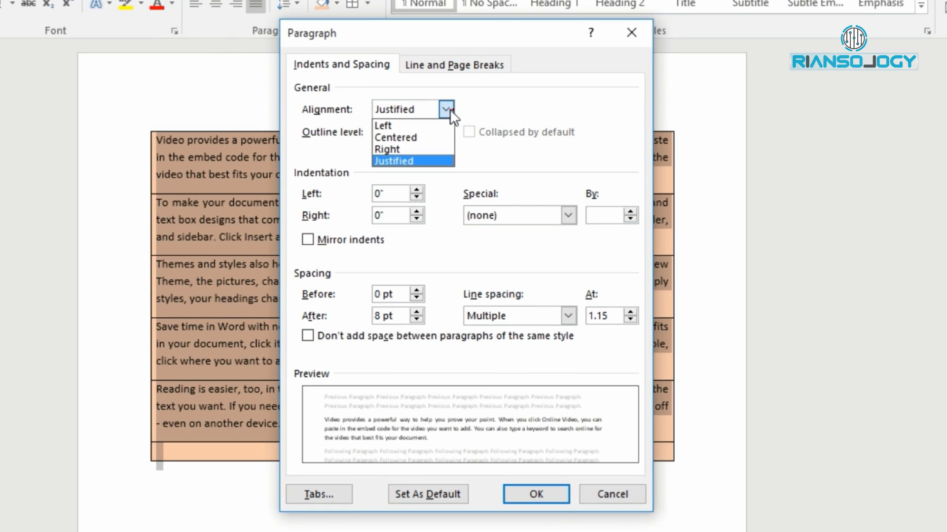
pyautogui.click(464, 103)
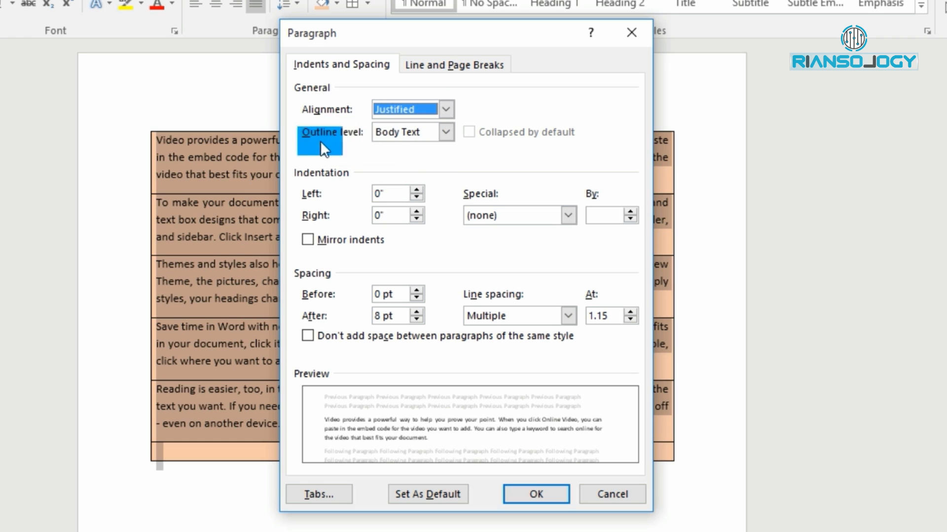
pyautogui.click(445, 133)
pyautogui.click(428, 146)
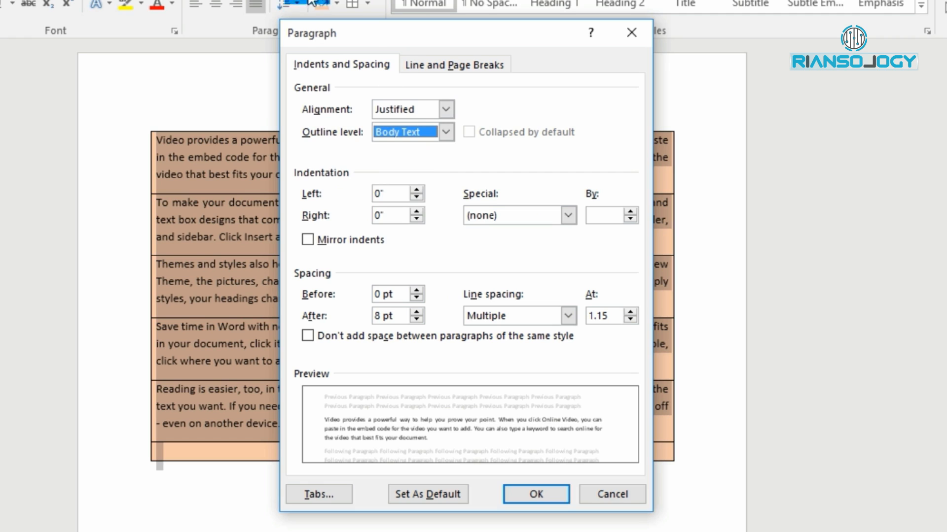
# Try a left indentation of -0.3" for the selected paragraphs, and return it to 0".
pyautogui.click(417, 196)
pyautogui.click(417, 197)
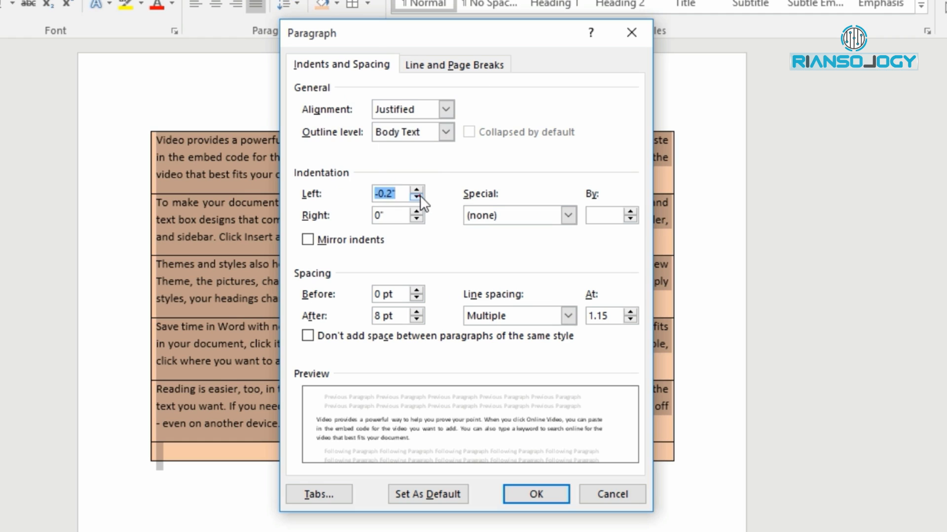
pyautogui.click(416, 197)
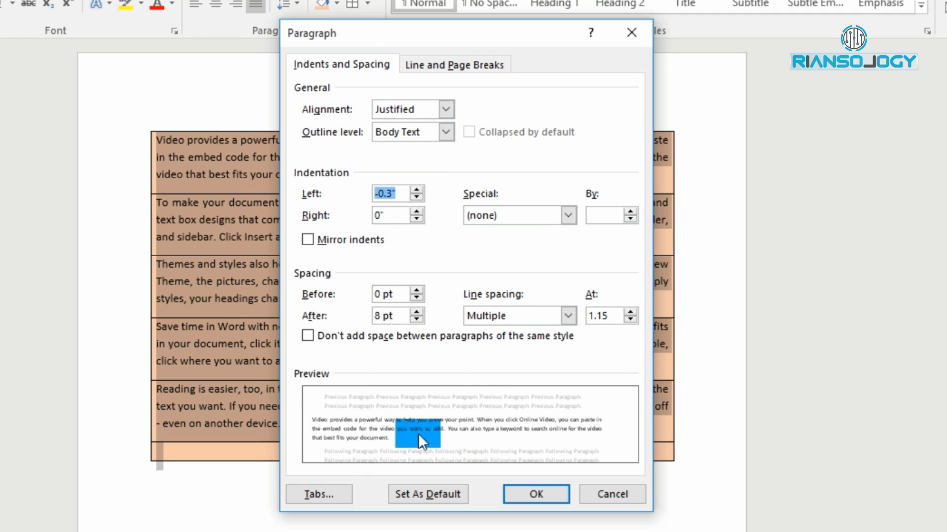
pyautogui.click(413, 188)
pyautogui.click(413, 189)
pyautogui.click(413, 188)
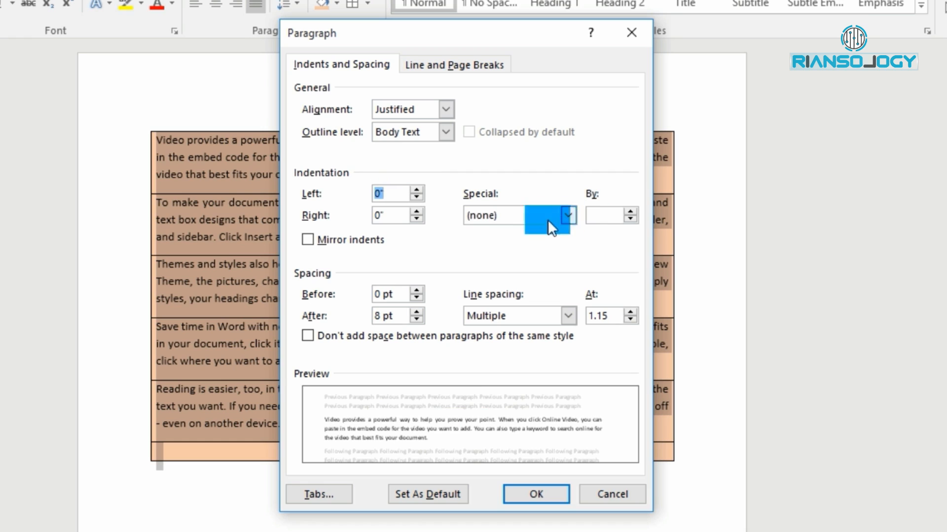
# Try the First line and Hanging special indentations at 0.5", and set the special indentation back to (none).
pyautogui.click(562, 215)
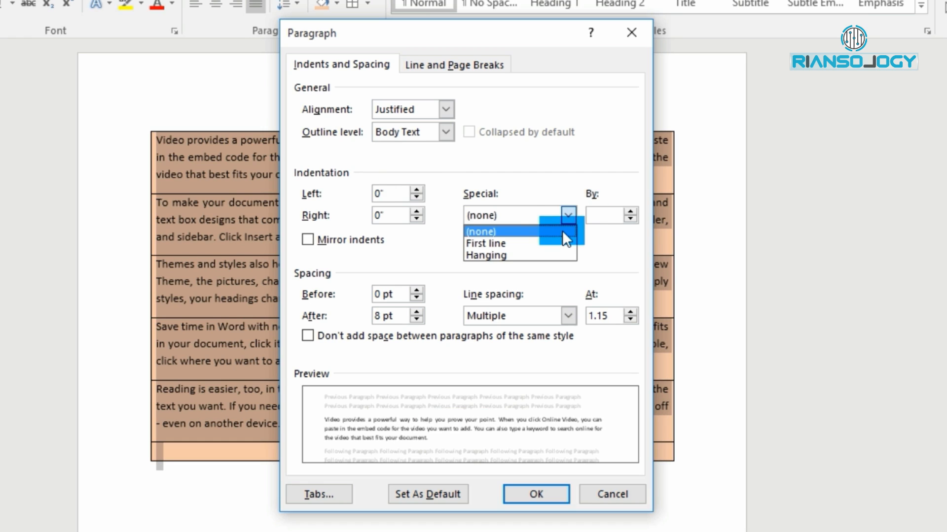
pyautogui.click(551, 243)
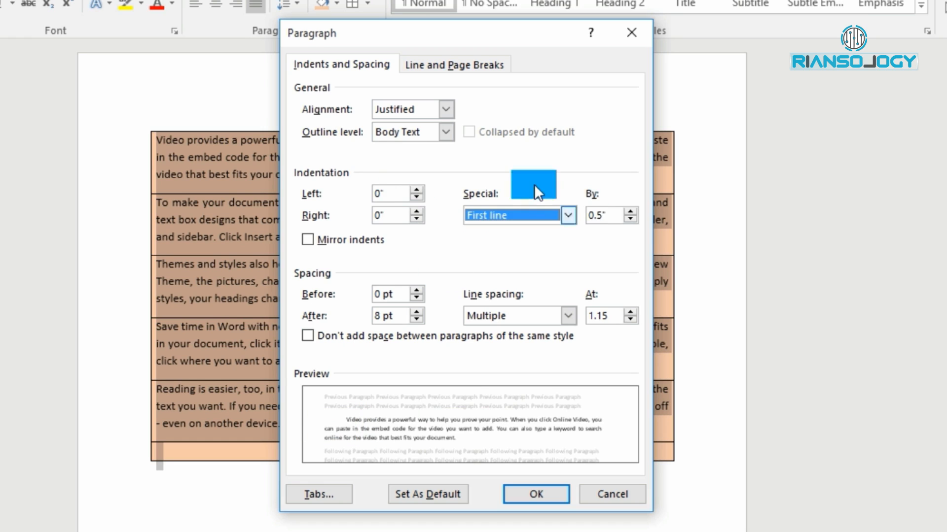
pyautogui.click(572, 214)
pyautogui.click(533, 256)
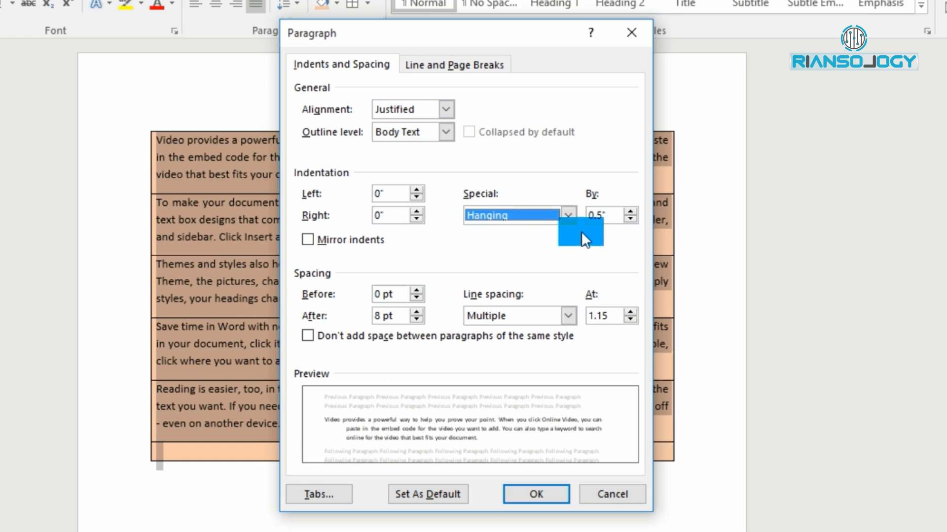
pyautogui.click(569, 215)
pyautogui.click(525, 232)
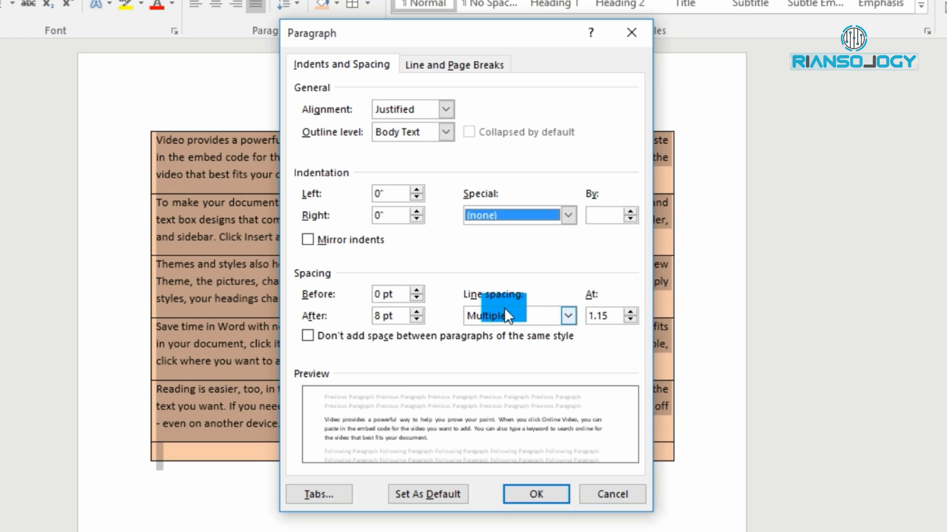
# Set the line spacing to 1.5 lines and the spacing before paragraphs to 18 pt.
pyautogui.click(567, 316)
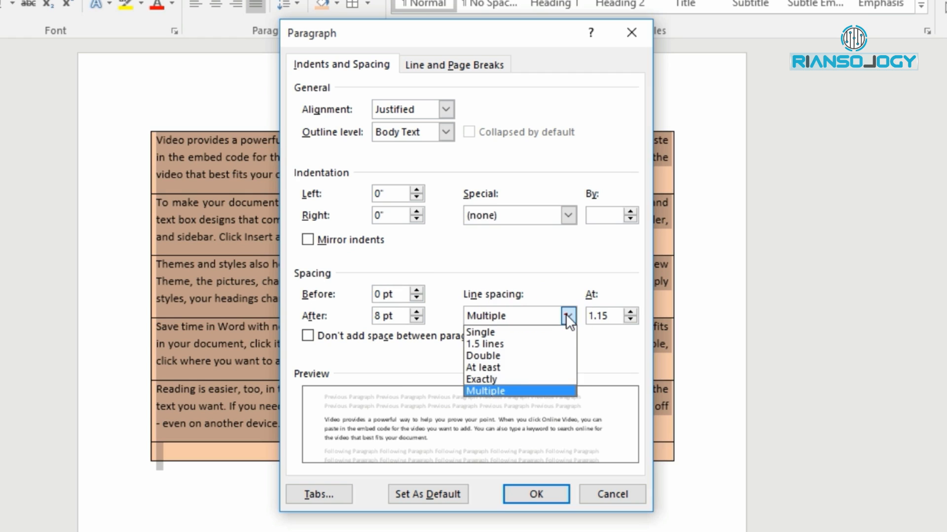
pyautogui.click(540, 344)
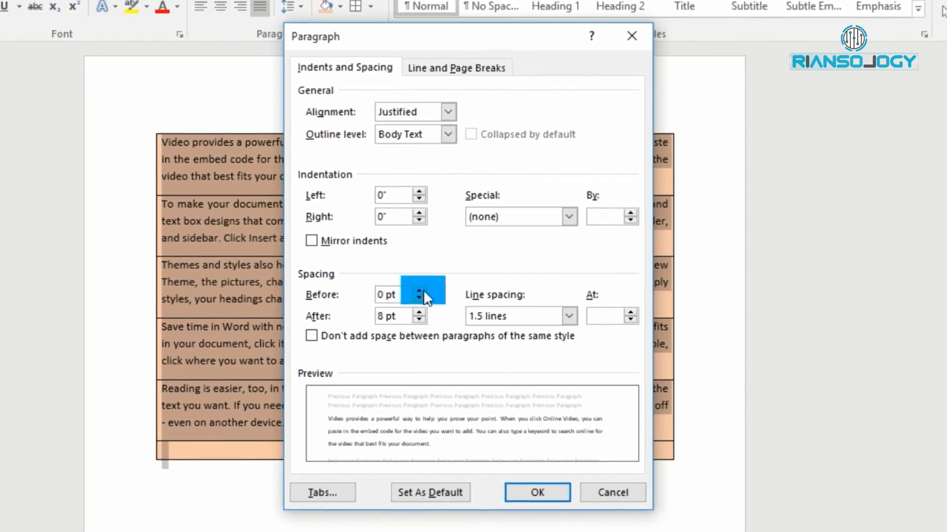
pyautogui.click(416, 289)
pyautogui.click(420, 291)
pyautogui.click(420, 292)
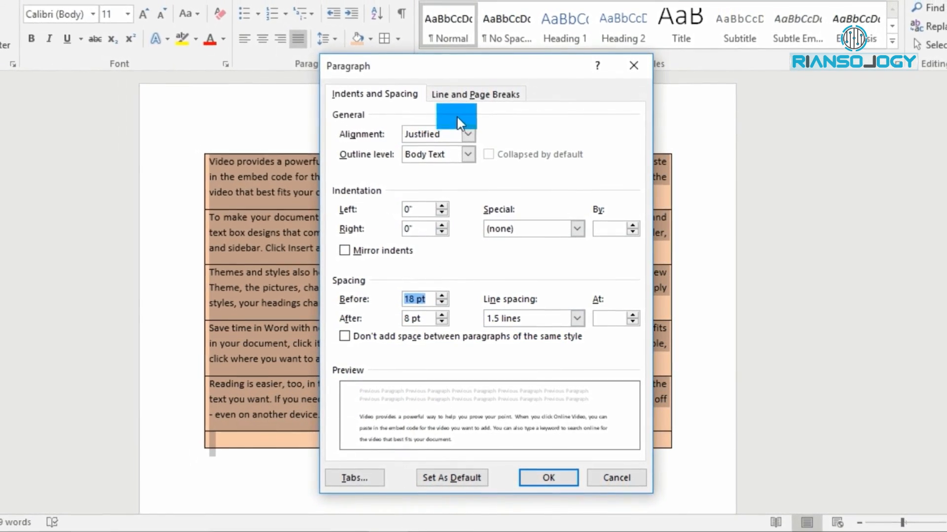
# Check the line and page break options, and apply the paragraph settings to the selected text.
pyautogui.click(483, 97)
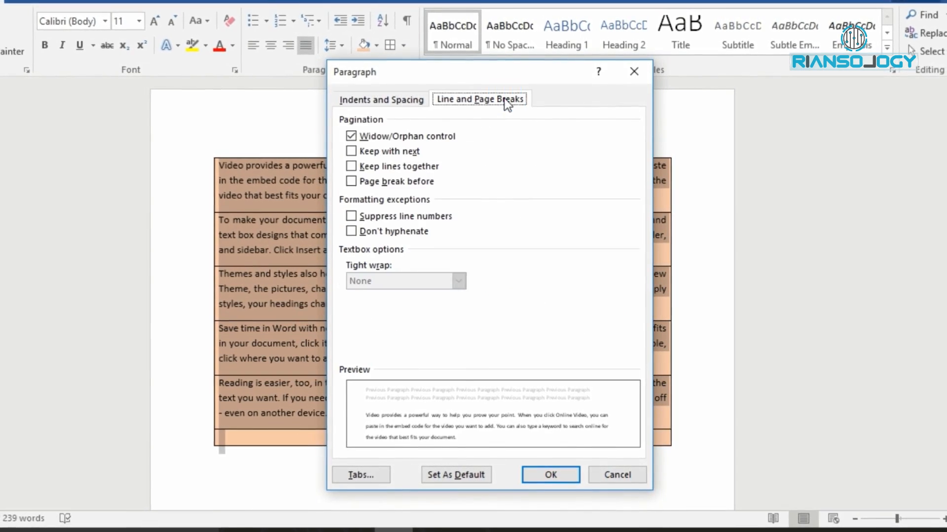
pyautogui.click(390, 101)
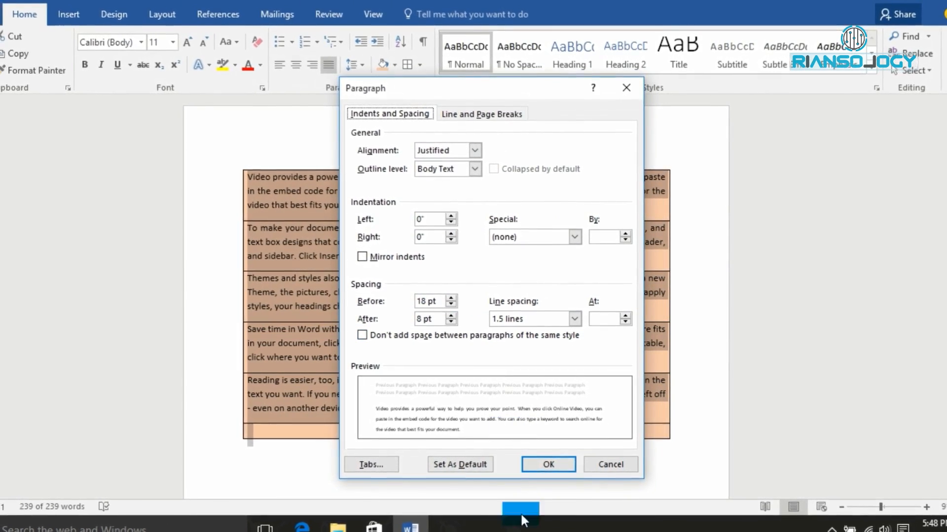
pyautogui.click(547, 465)
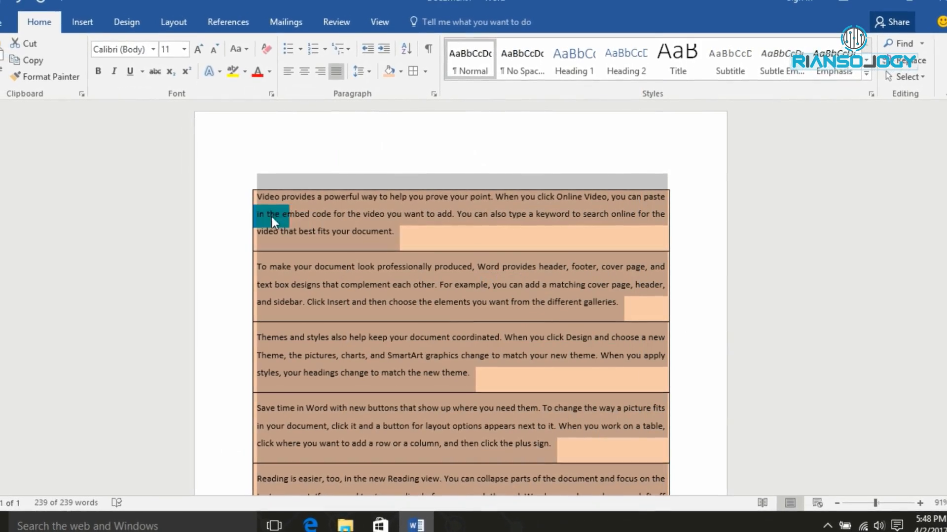
# Deselect the whole text and examine the spacing within and between the reformatted paragraphs.
pyautogui.click(257, 213)
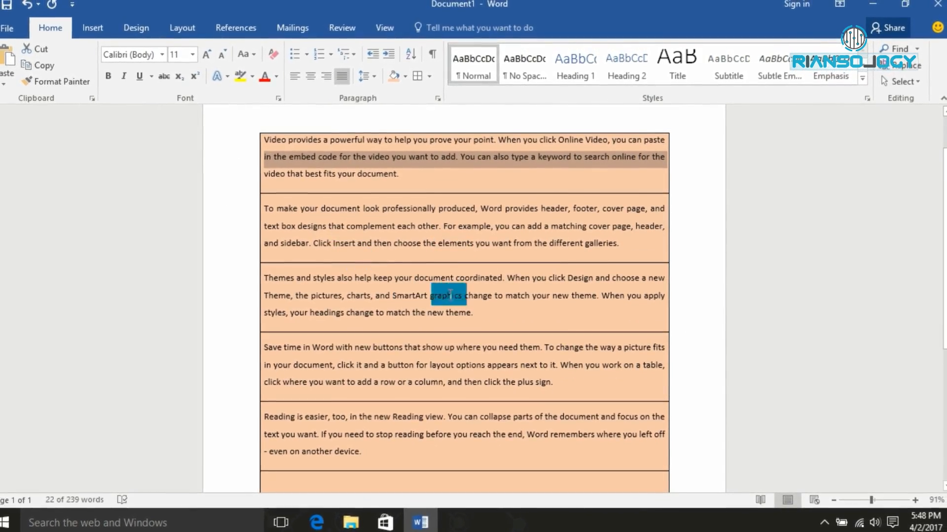
pyautogui.scroll(-2, 354, 245)
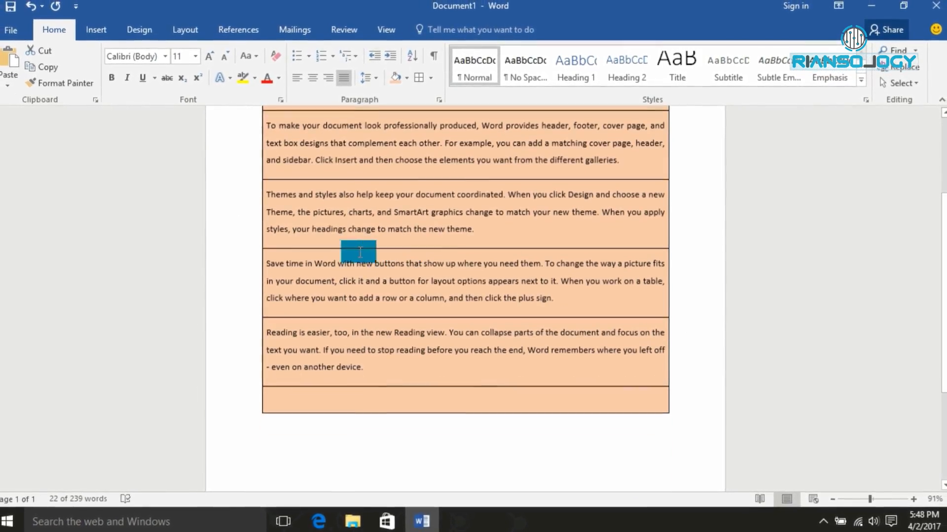
pyautogui.scroll(2, 397, 245)
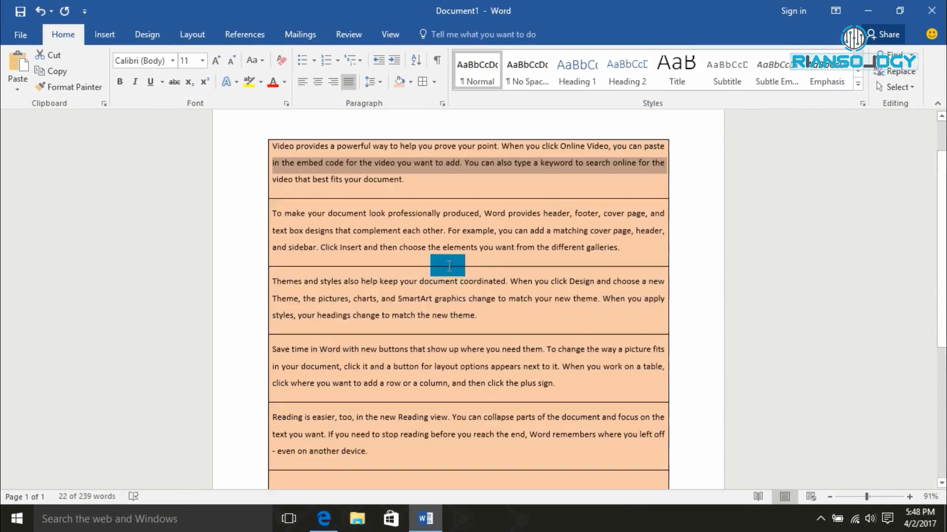
pyautogui.scroll(1, 446, 267)
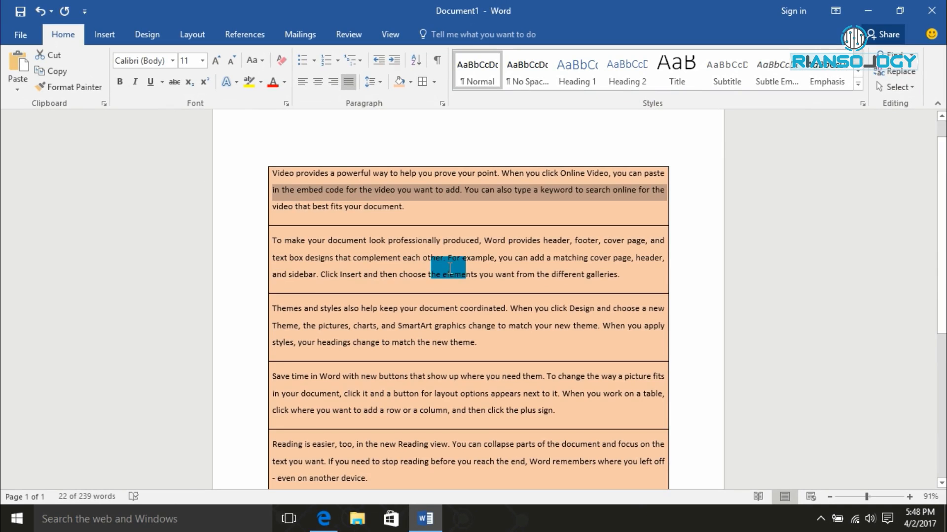
pyautogui.scroll(-1, 328, 273)
pyautogui.scroll(1, 355, 261)
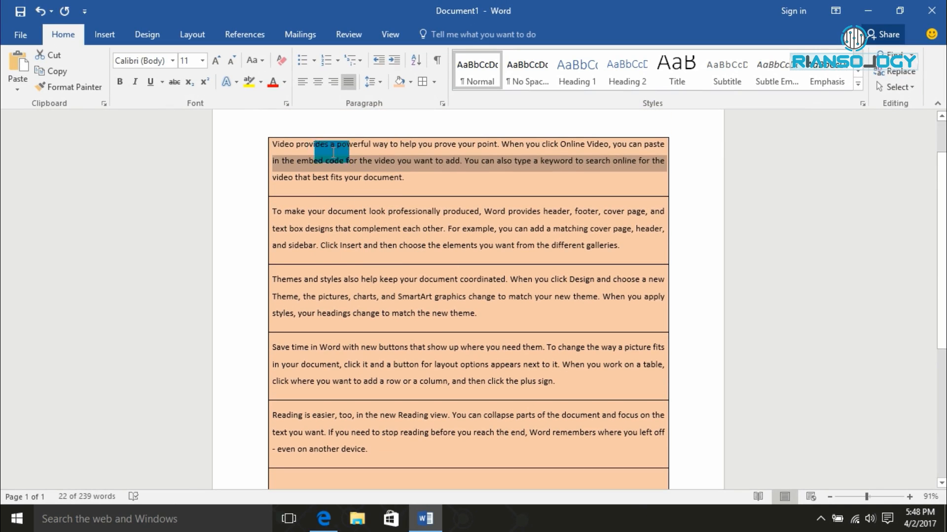